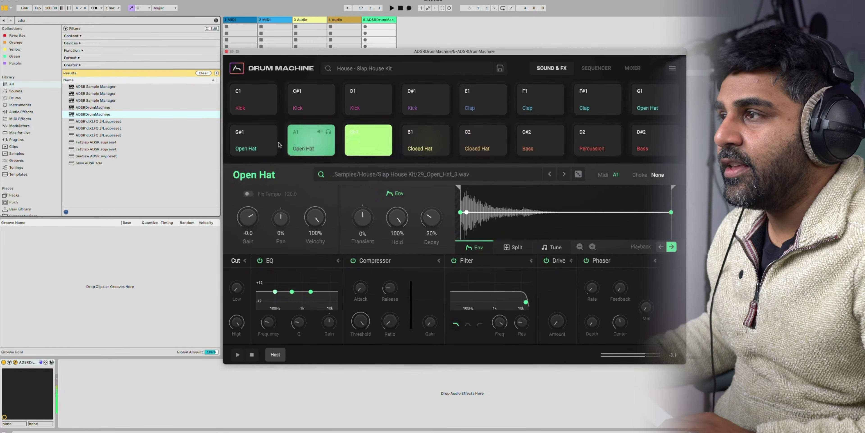
# Browse the factory preset folders and load the Hip Hop - West Coast Kit, closing the preset browser
pyautogui.click(365, 74)
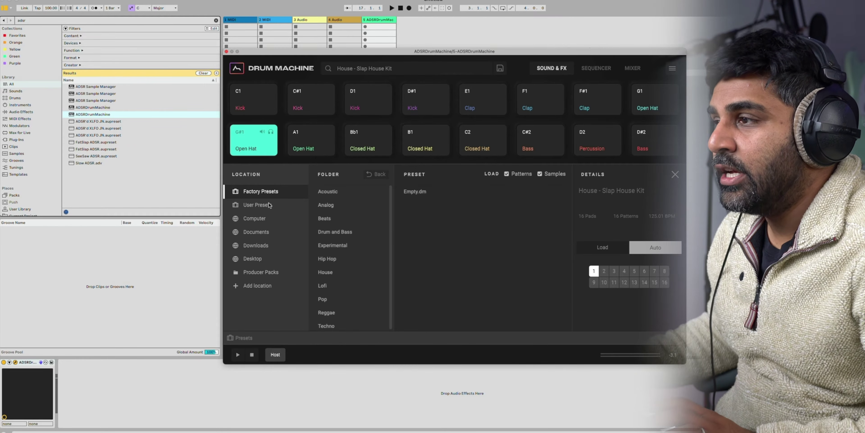
pyautogui.scroll(-1, 351, 252)
pyautogui.click(327, 256)
pyautogui.click(329, 270)
pyautogui.click(327, 310)
pyautogui.click(326, 327)
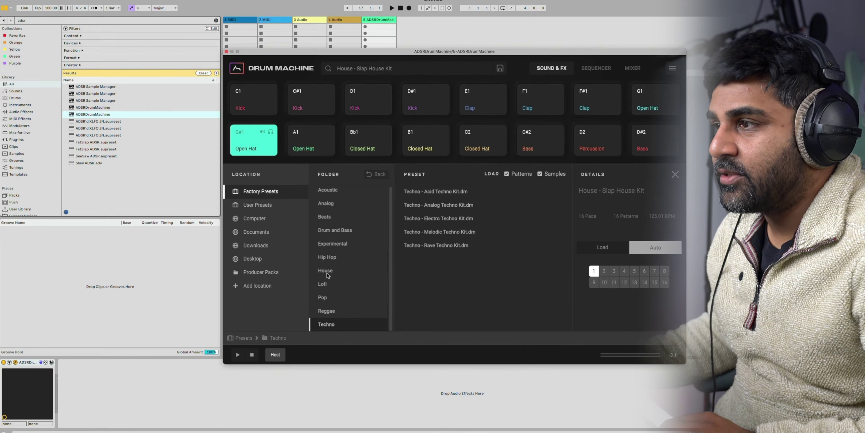
pyautogui.click(329, 272)
pyautogui.click(334, 261)
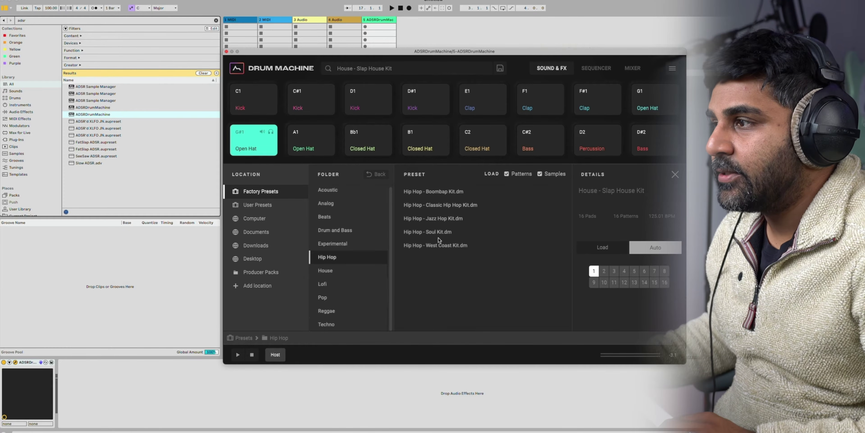
pyautogui.click(431, 245)
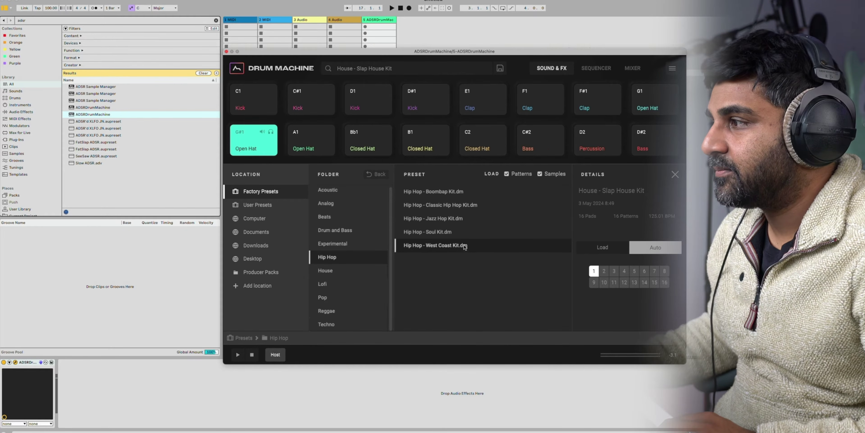
pyautogui.click(675, 174)
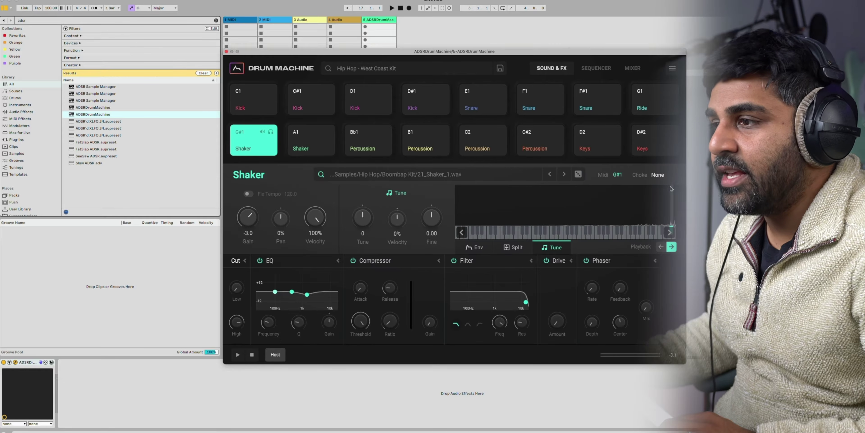
# Toggle the drum machine's host sync off and back on, and move its window clear of the session tracks
pyautogui.click(271, 358)
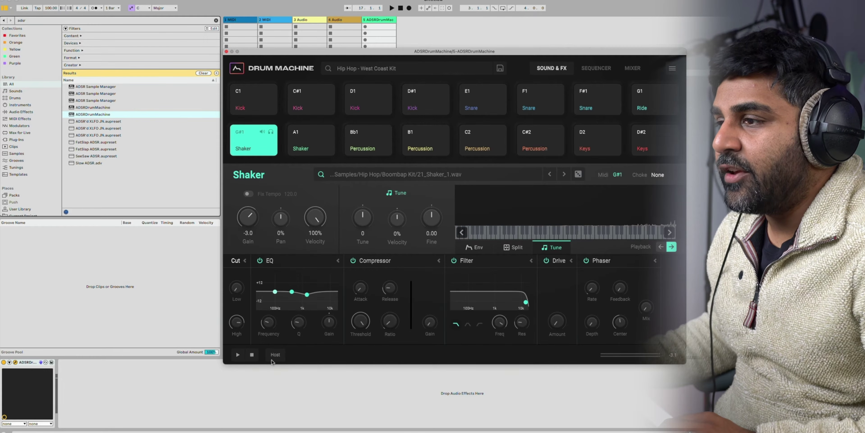
pyautogui.click(276, 357)
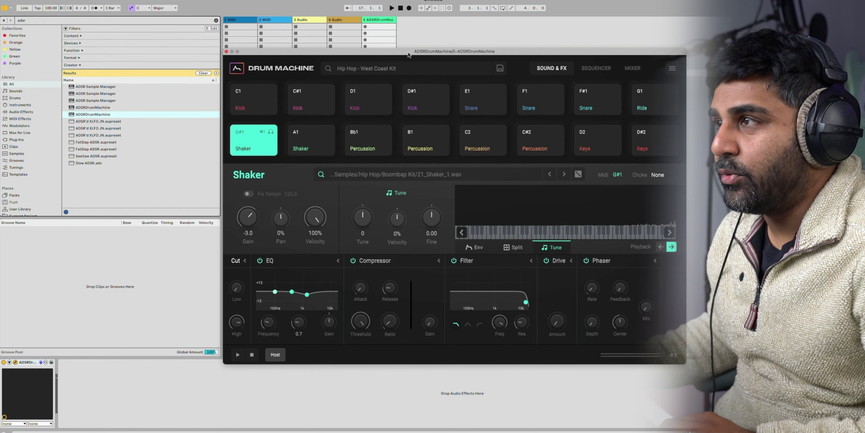
pyautogui.click(384, 20)
pyautogui.moveTo(343, 55); pyautogui.dragTo(237, 130)
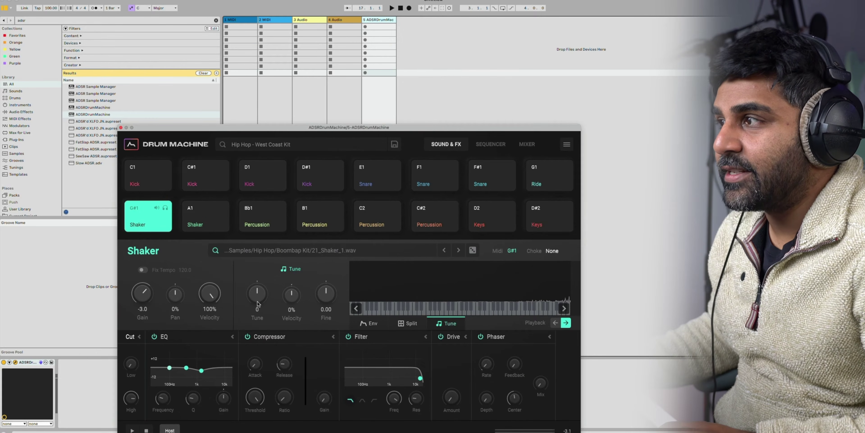
# View the sequencer briefly, reposition the drum machine window, and audition the West Coast Kit pattern with the host transport
pyautogui.click(490, 144)
pyautogui.click(450, 145)
pyautogui.moveTo(437, 128); pyautogui.dragTo(496, 88)
pyautogui.click(391, 8)
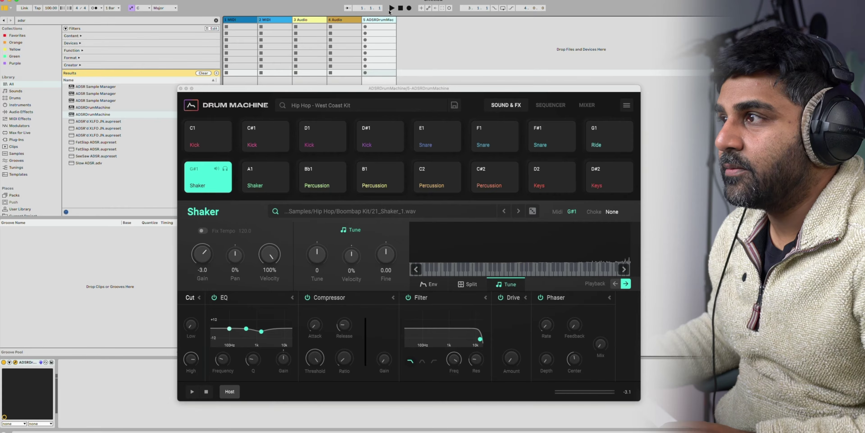
pyautogui.click(402, 8)
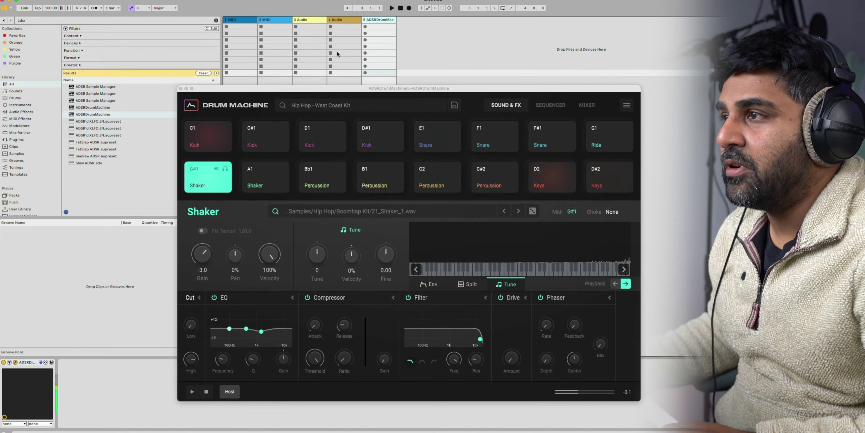
# Load the Beats - Drill Kit factory preset and audition its pattern with the host transport
pyautogui.click(324, 105)
pyautogui.click(290, 258)
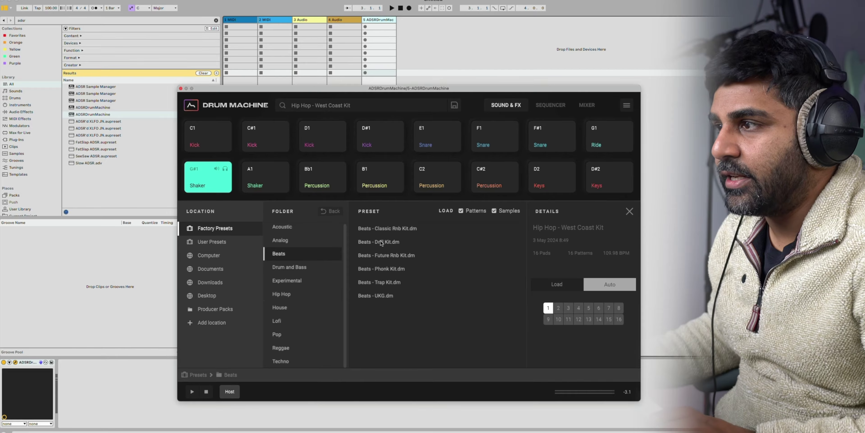
pyautogui.click(388, 242)
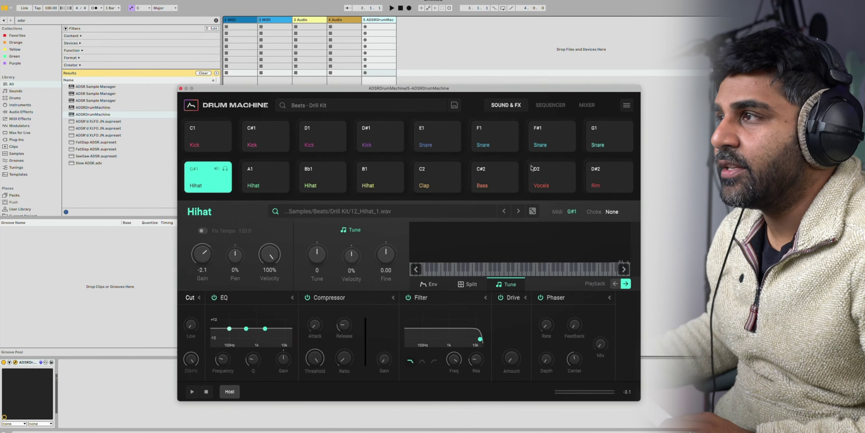
pyautogui.click(391, 9)
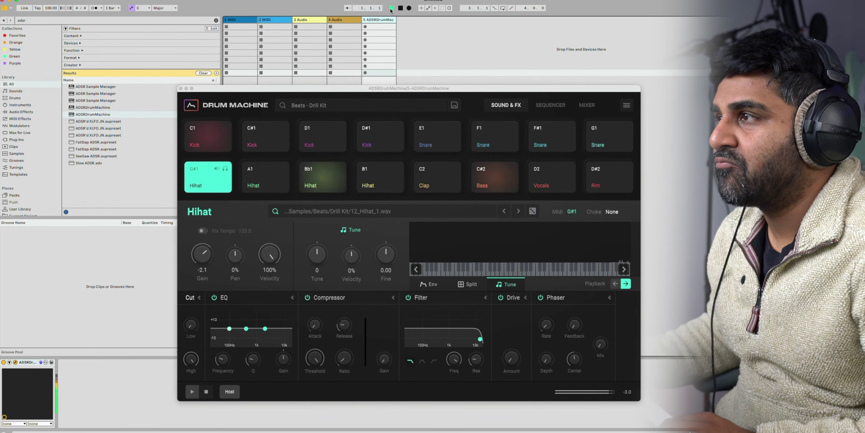
pyautogui.click(400, 8)
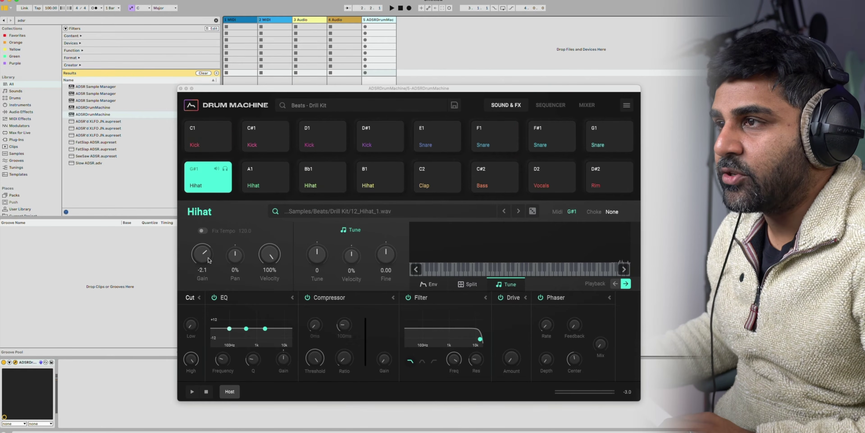
# Examine the sample sources for the C1 Kick pad, covering Producer Packs, its KICKS & BREAKS and SNARES subfolders, and Factory Samples
pyautogui.click(205, 142)
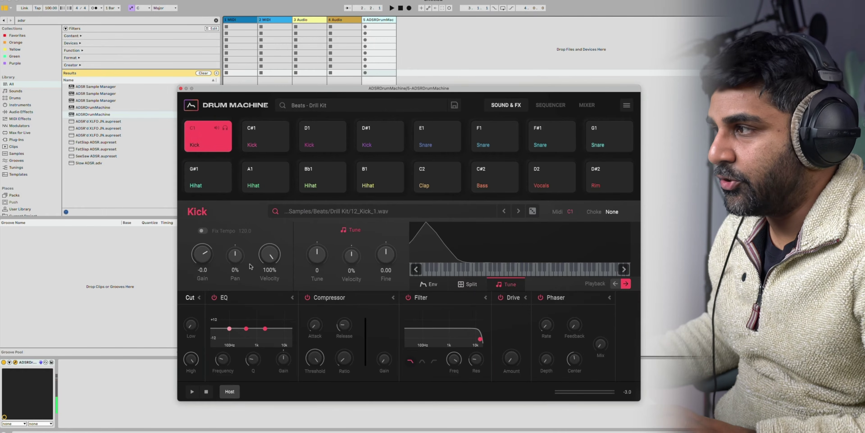
pyautogui.click(274, 211)
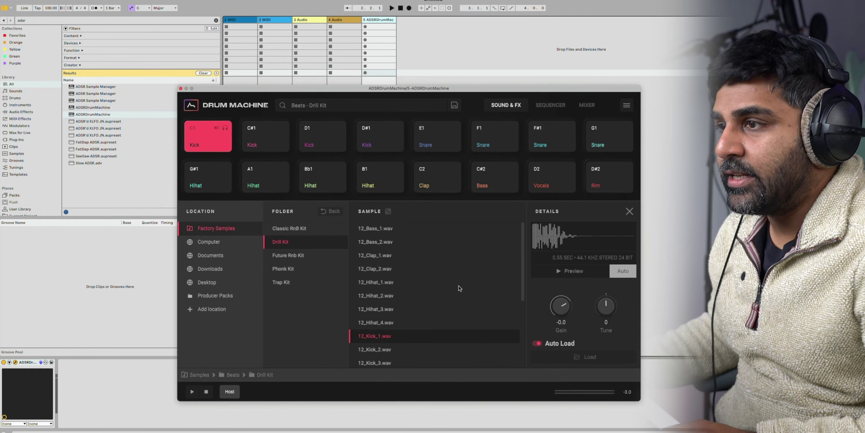
pyautogui.click(216, 296)
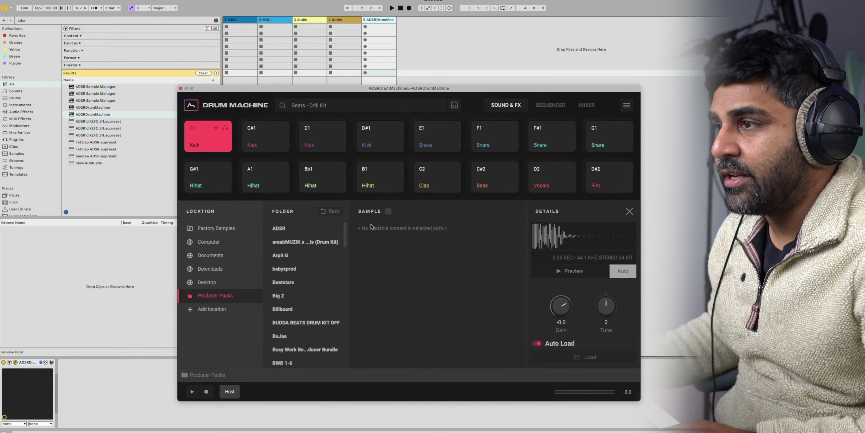
pyautogui.scroll(-15, 323, 285)
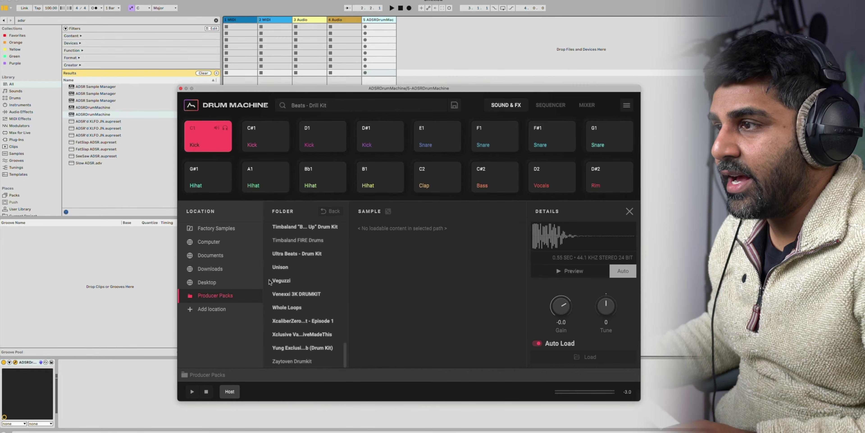
pyautogui.click(285, 265)
pyautogui.click(288, 229)
pyautogui.click(285, 241)
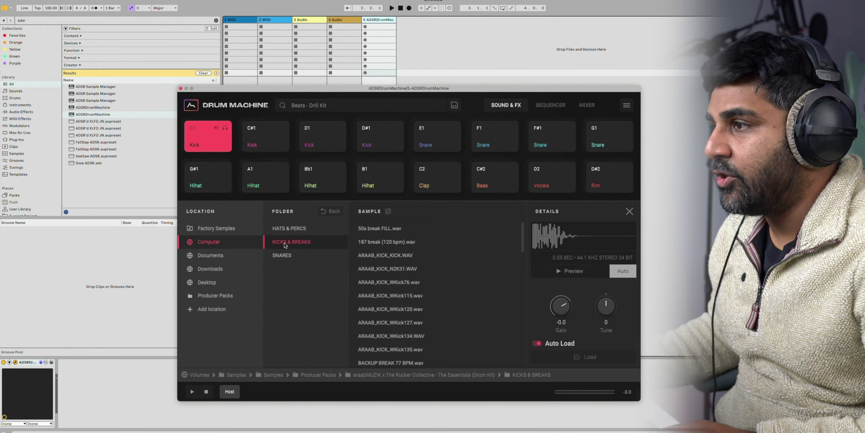
pyautogui.click(340, 252)
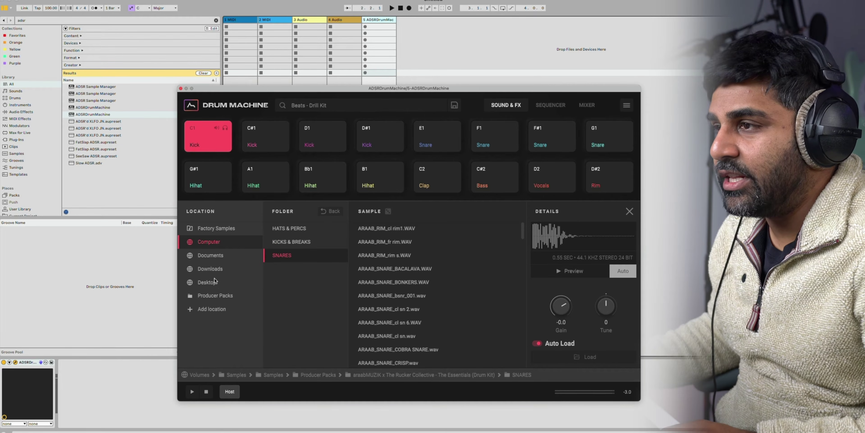
pyautogui.click(222, 229)
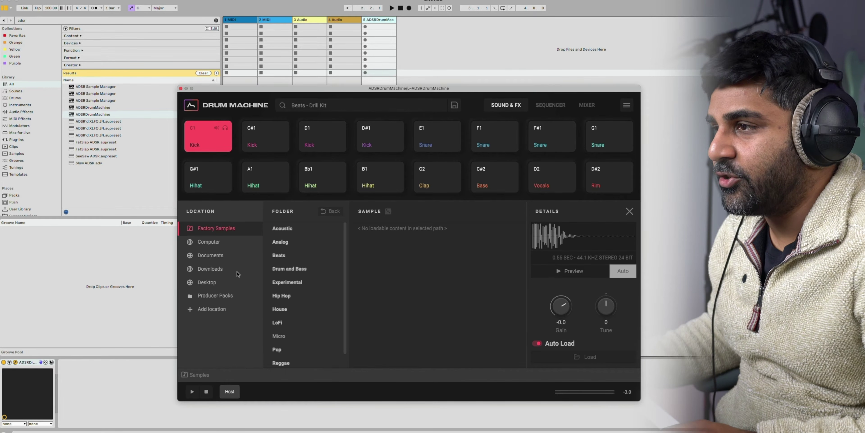
pyautogui.click(213, 297)
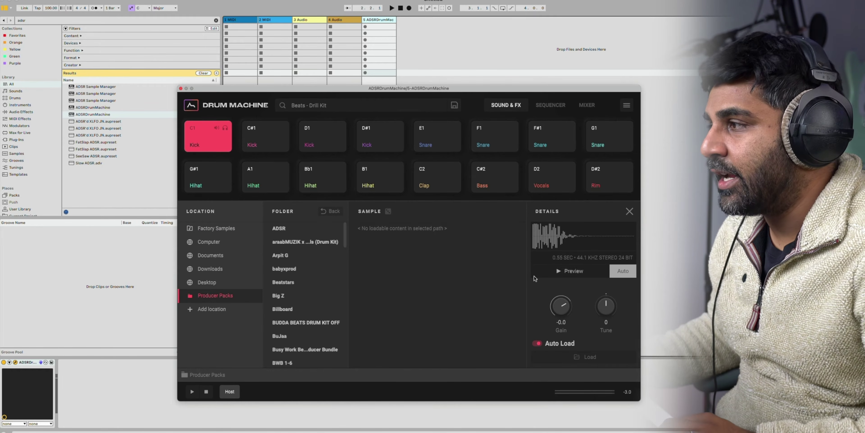
pyautogui.click(629, 211)
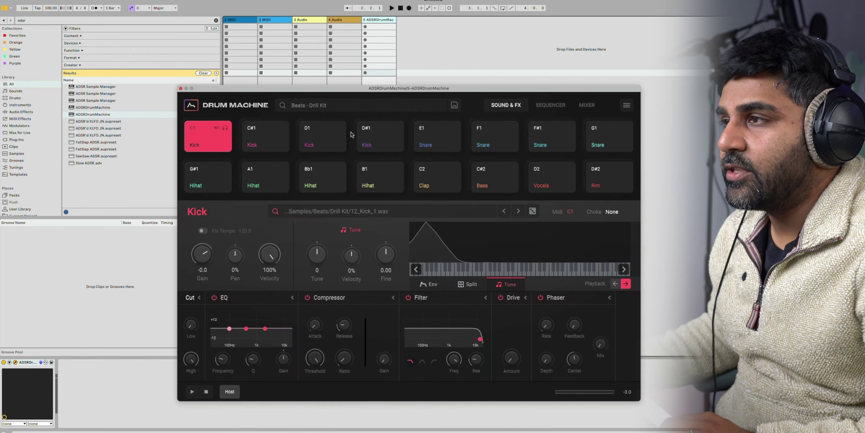
# Add the ULTIMATE REGGAETON - Premium Edition folder as a location in the C1 pad's sample browser
pyautogui.click(308, 107)
pyautogui.click(629, 211)
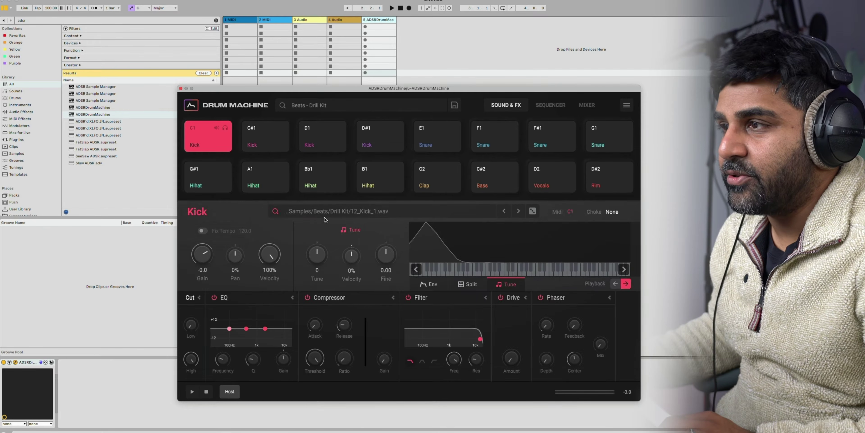
pyautogui.click(275, 211)
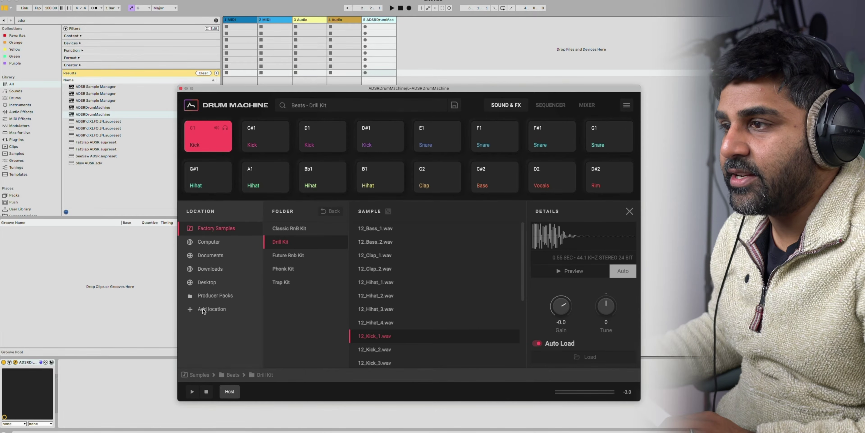
pyautogui.click(219, 308)
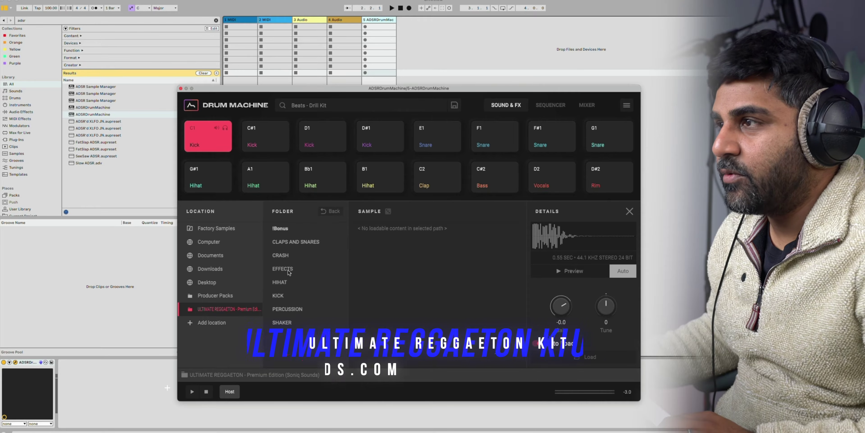
# Clear the samples from all sixteen pads and close the preset browser
pyautogui.click(364, 110)
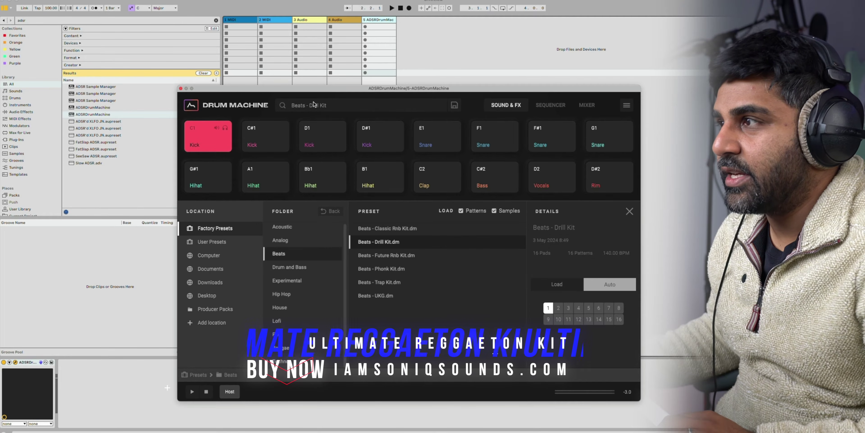
pyautogui.click(627, 105)
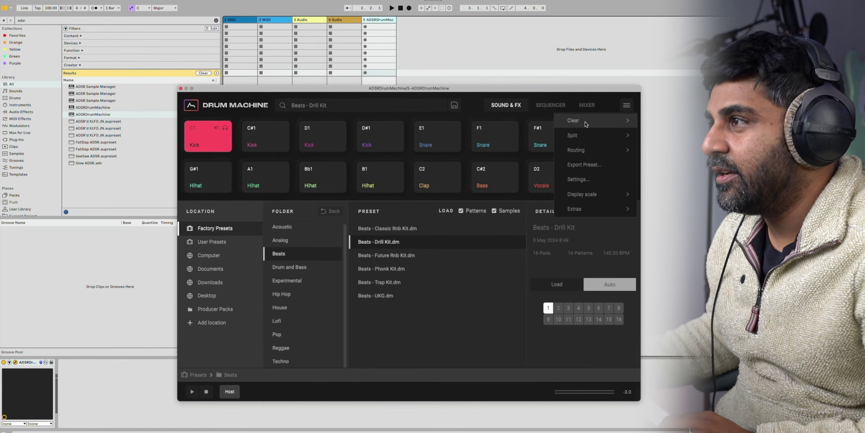
pyautogui.moveTo(577, 120)
pyautogui.click(518, 123)
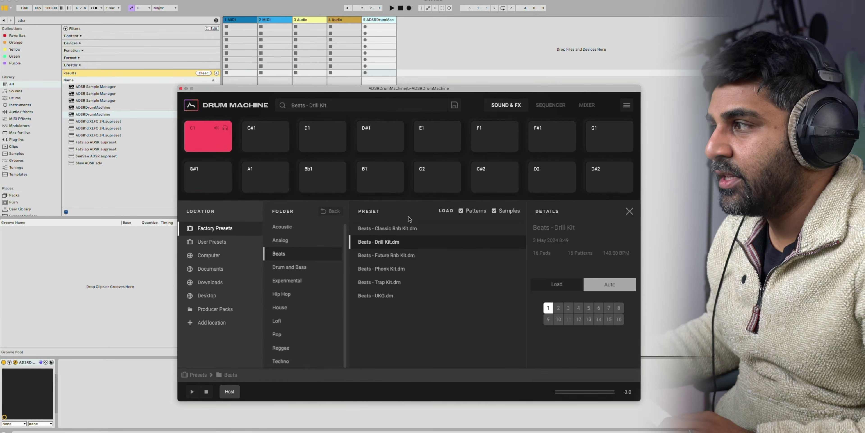
pyautogui.click(629, 210)
# Load Boost Kick (3).wav from the Ultimate Reggaeton KICK folder onto the C1 pad and trigger it
pyautogui.click(437, 217)
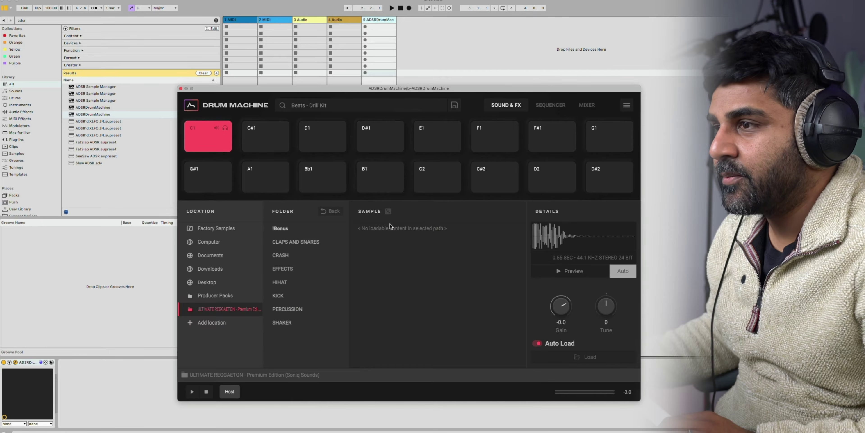
pyautogui.click(279, 295)
pyautogui.click(382, 256)
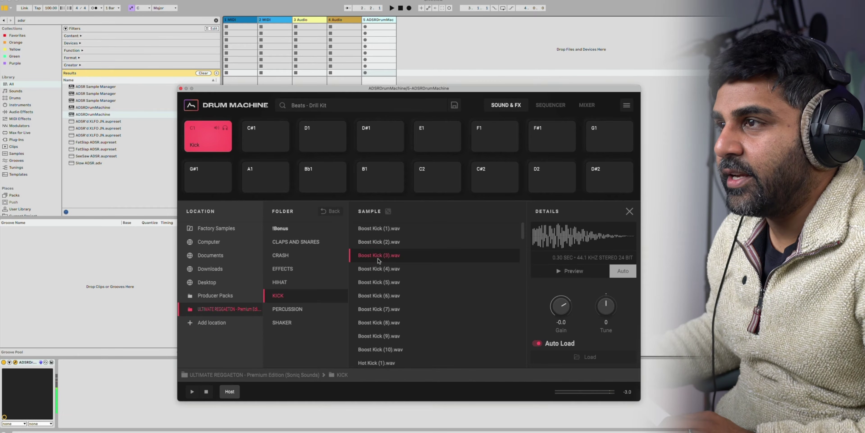
pyautogui.click(220, 147)
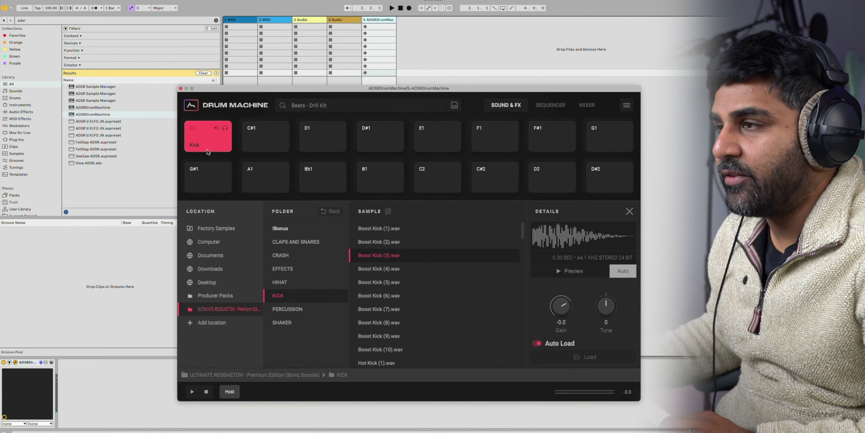
# Audition claps from the CLAPS AND SNARES folder on the C#1 pad and load Clap (02).wav
pyautogui.click(274, 145)
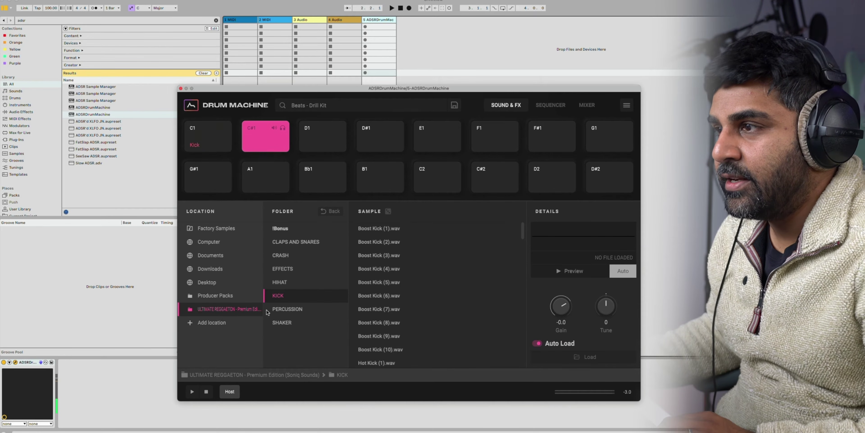
pyautogui.click(295, 242)
pyautogui.click(376, 280)
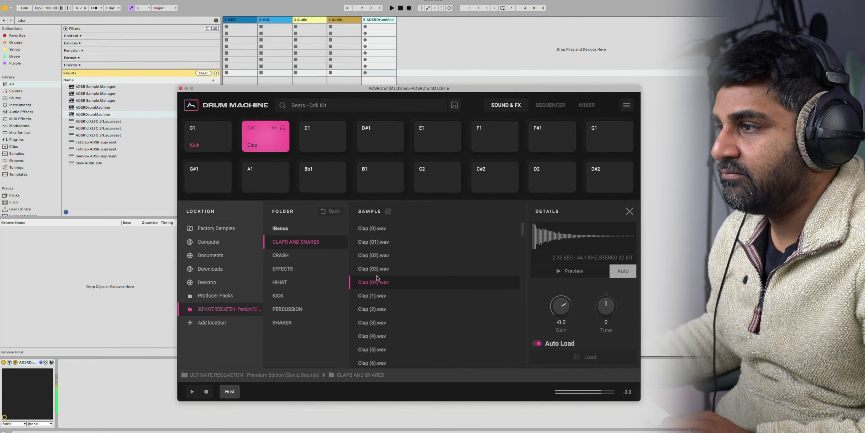
pyautogui.click(373, 257)
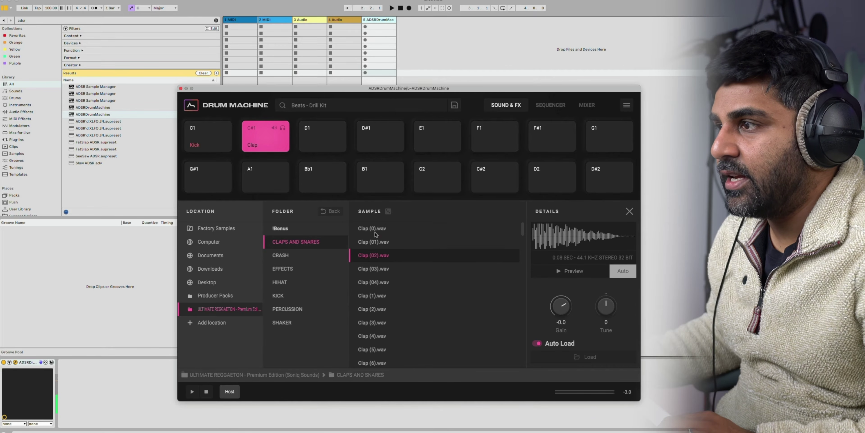
# Load Clap (01).wav onto the D1 pad and Hihat (7).wav from the HIHAT folder onto the D#1 pad
pyautogui.click(323, 142)
pyautogui.click(362, 237)
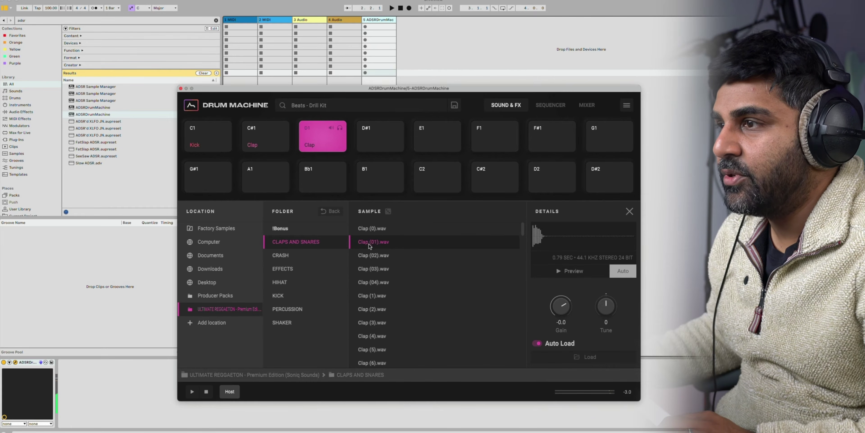
pyautogui.click(374, 141)
pyautogui.click(281, 282)
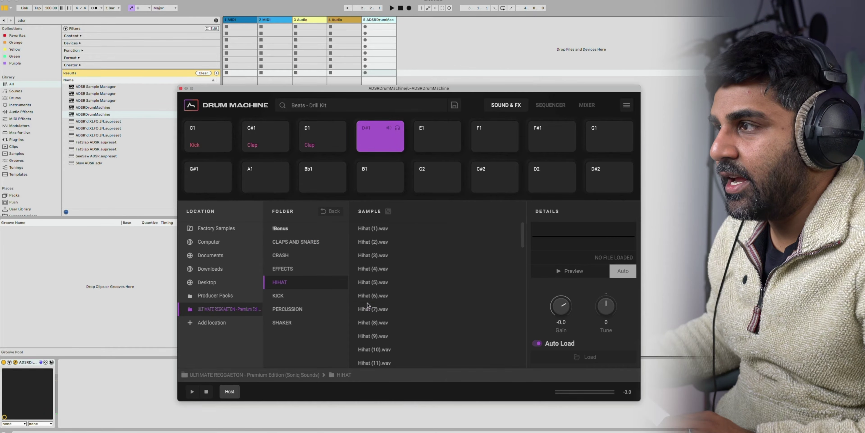
pyautogui.click(372, 308)
# Trigger the C1, C#1, D1 and D#1 pads in turn to hear the kit
pyautogui.click(209, 144)
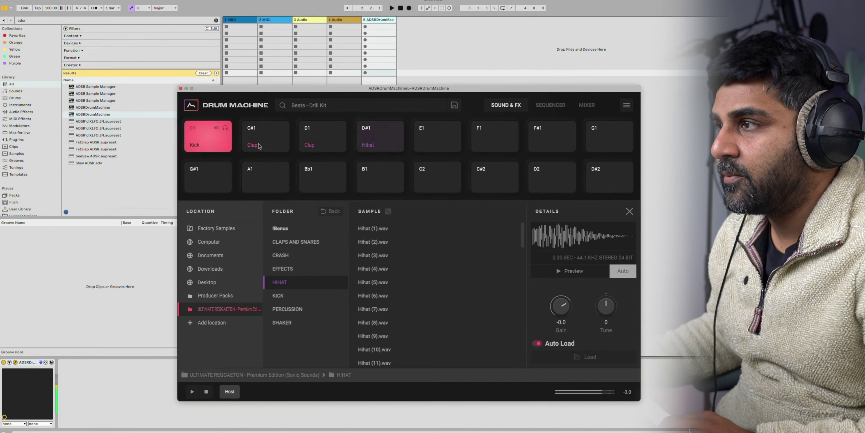
pyautogui.click(265, 138)
pyautogui.click(323, 138)
pyautogui.click(379, 137)
# Audition samples from the PERCUSSION folder on the E1 pad and load Perc (25).wav
pyautogui.click(436, 138)
pyautogui.click(287, 309)
pyautogui.click(383, 296)
pyautogui.click(374, 336)
pyautogui.scroll(-5, 373, 332)
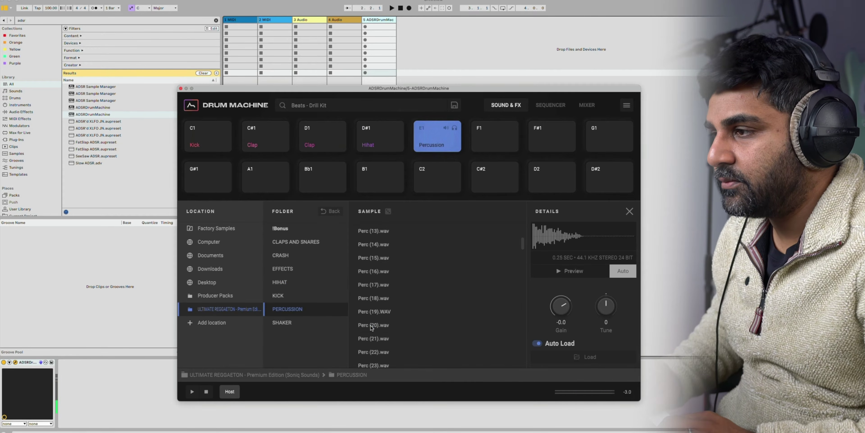
pyautogui.click(371, 326)
pyautogui.press('Down')
pyautogui.press('Down')
pyautogui.press('Down')
pyautogui.press('Down')
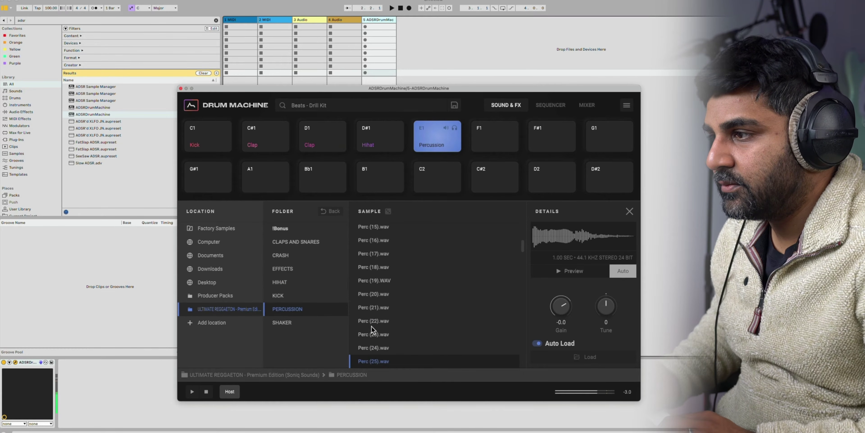
pyautogui.press('Up')
pyautogui.press('Down')
# Boost the lowest EQ band of the D1 clap's transient, shift it to a lower frequency and trigger the pad to check
pyautogui.click(317, 135)
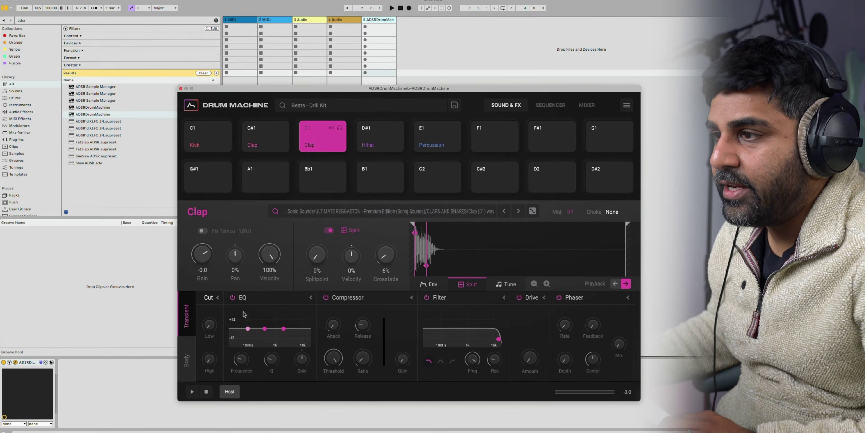
pyautogui.moveTo(247, 329); pyautogui.dragTo(243, 314)
pyautogui.click(311, 136)
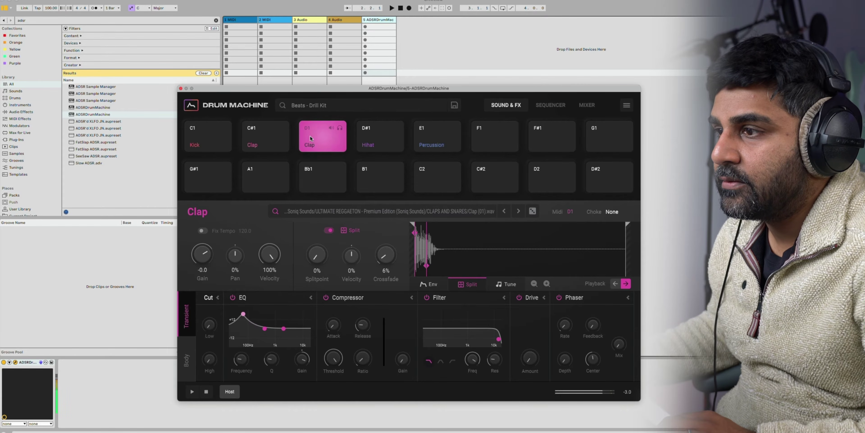
pyautogui.click(315, 141)
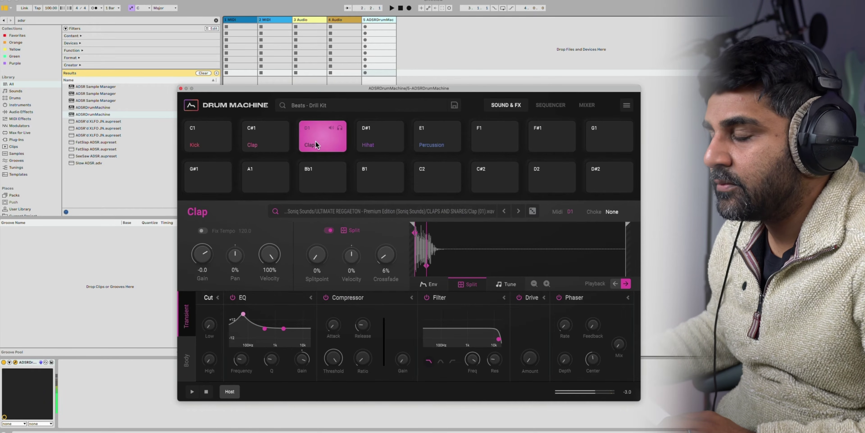
pyautogui.click(315, 141)
pyautogui.moveTo(243, 315); pyautogui.dragTo(232, 322)
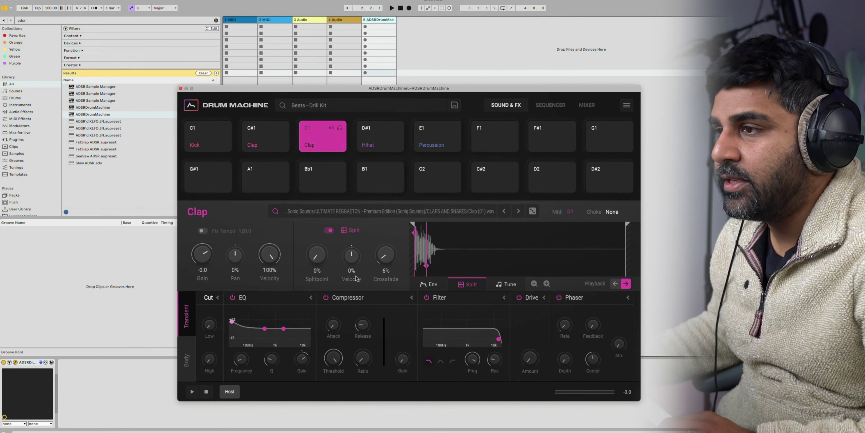
# Shape the body of the split C1 kick with a slight low EQ boost and 24% Drive, triggering pads to check
pyautogui.click(390, 135)
pyautogui.click(266, 140)
pyautogui.click(200, 145)
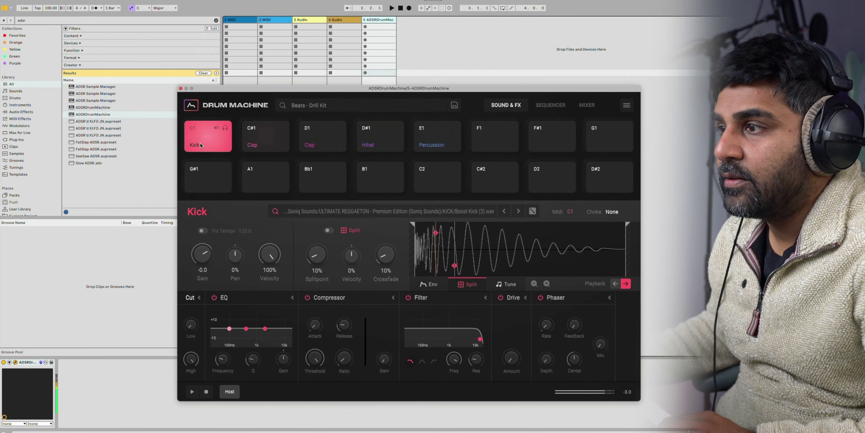
pyautogui.click(201, 145)
pyautogui.click(208, 145)
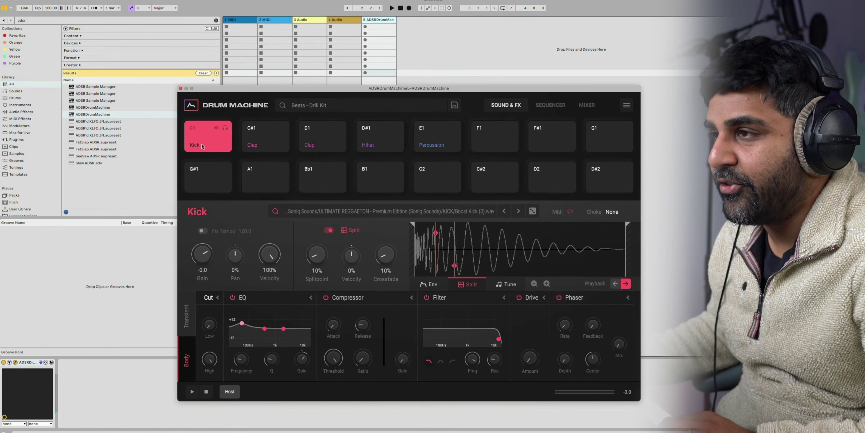
pyautogui.moveTo(530, 357); pyautogui.dragTo(532, 333)
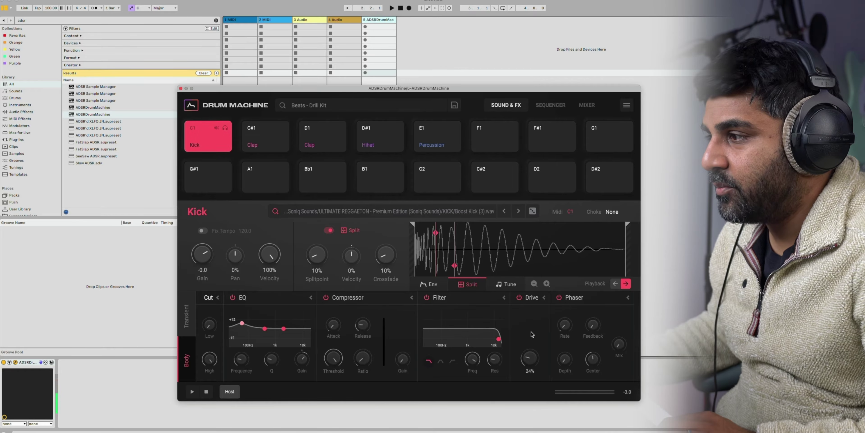
pyautogui.click(210, 141)
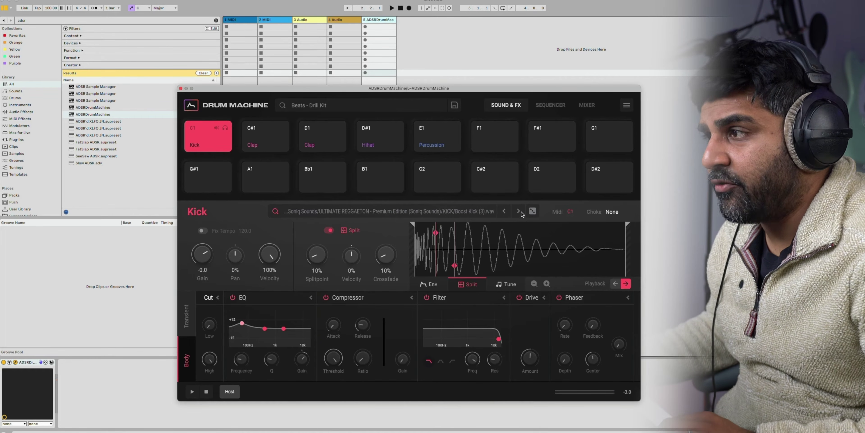
pyautogui.click(594, 213)
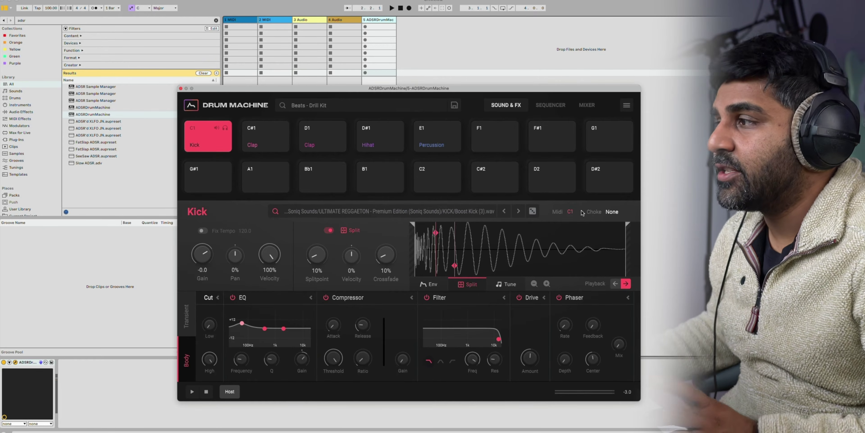
pyautogui.click(581, 212)
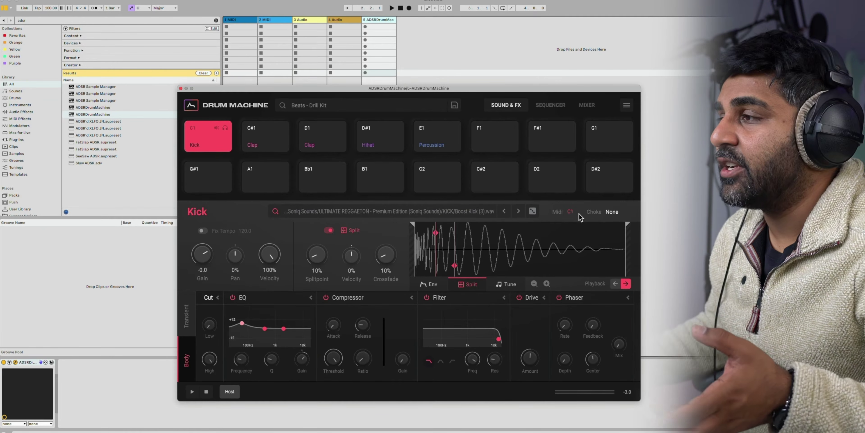
pyautogui.click(601, 212)
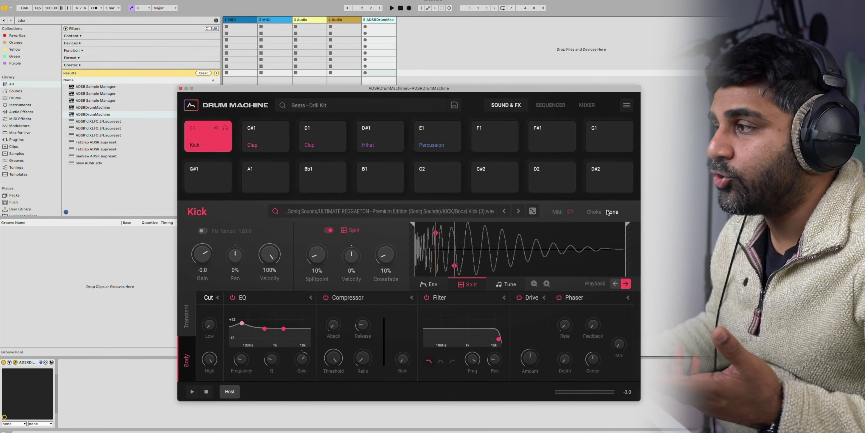
pyautogui.click(608, 212)
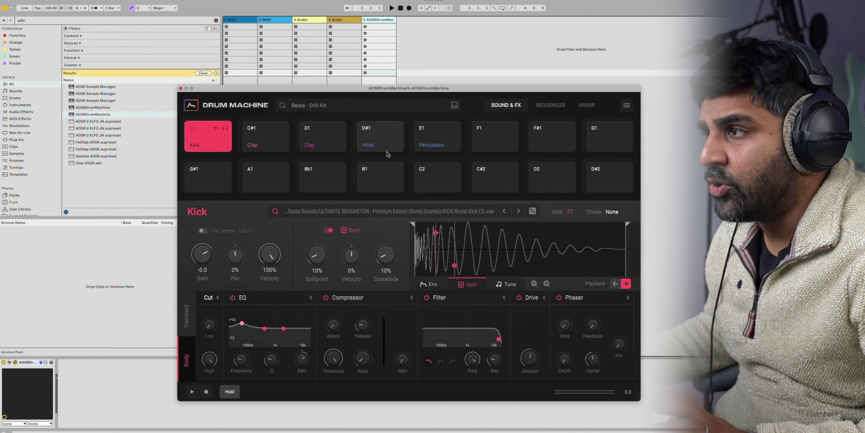
# Try collapsing, expanding and moving the Phaser module in the kick's transient effects chain
pyautogui.click(188, 322)
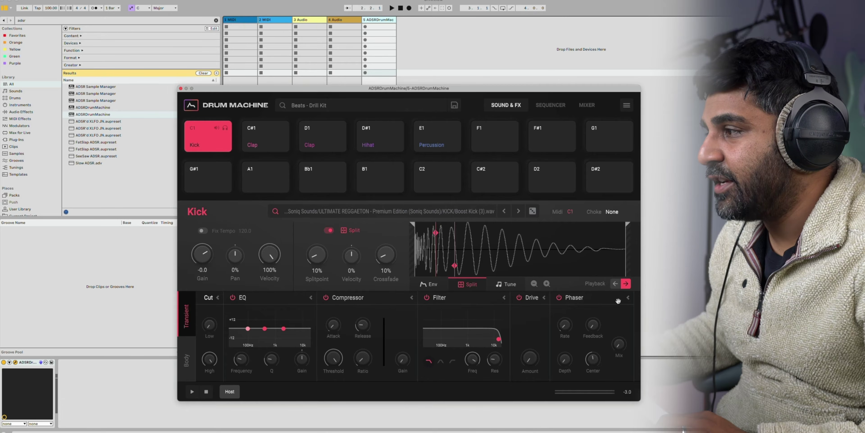
pyautogui.click(628, 297)
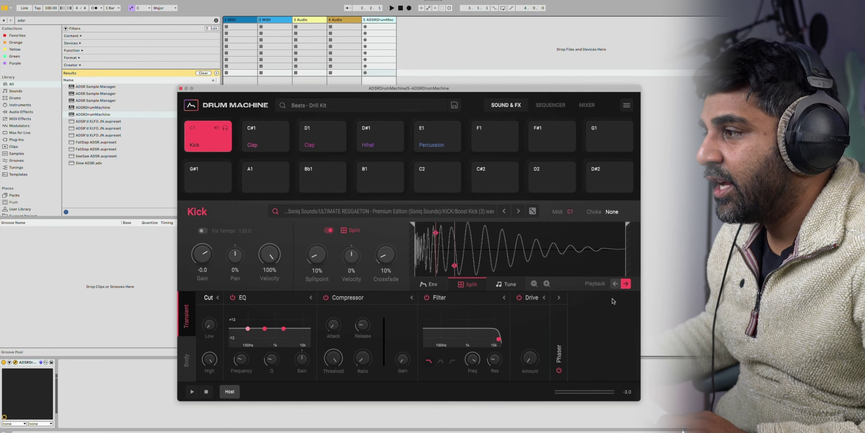
pyautogui.click(560, 298)
pyautogui.moveTo(571, 297)
pyautogui.mouseDown()
pyautogui.moveTo(387, 299)
pyautogui.moveTo(605, 299)
pyautogui.moveTo(582, 299)
pyautogui.mouseUp()
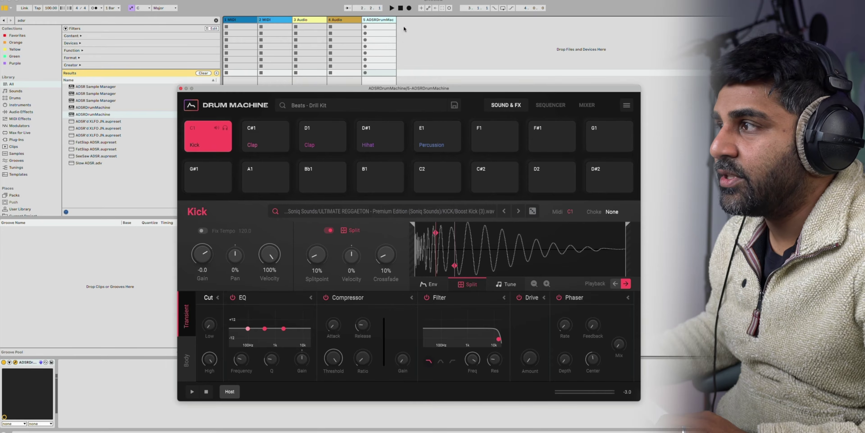
# Show the sequencer and clear all of its patterns
pyautogui.click(548, 105)
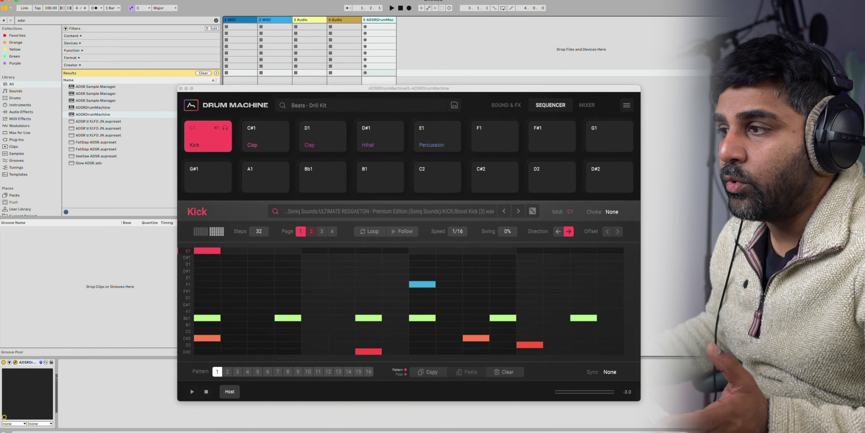
pyautogui.click(626, 105)
pyautogui.moveTo(582, 123)
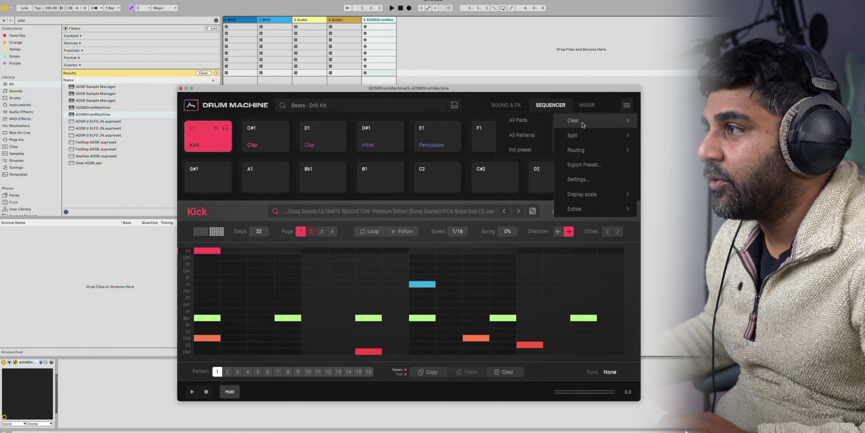
pyautogui.click(510, 136)
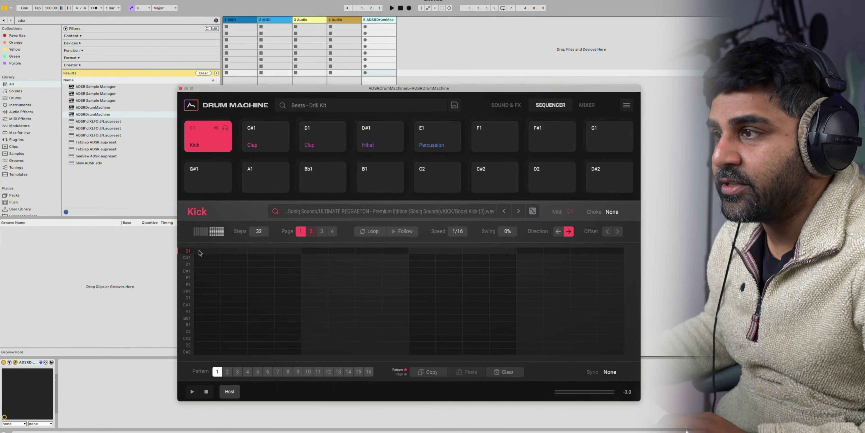
# Add C1 kicks on steps 1, 5, 9 and 13 of pattern 1 and play it with Host sync off
pyautogui.click(309, 250)
pyautogui.click(219, 252)
pyautogui.click(418, 252)
pyautogui.click(531, 251)
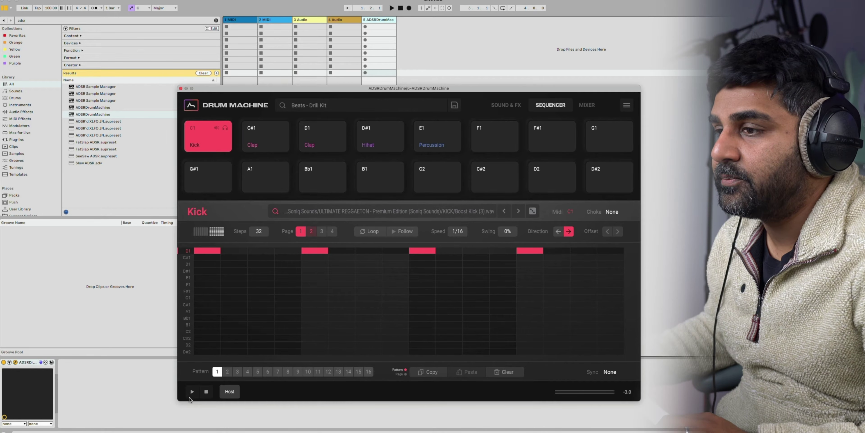
pyautogui.click(192, 392)
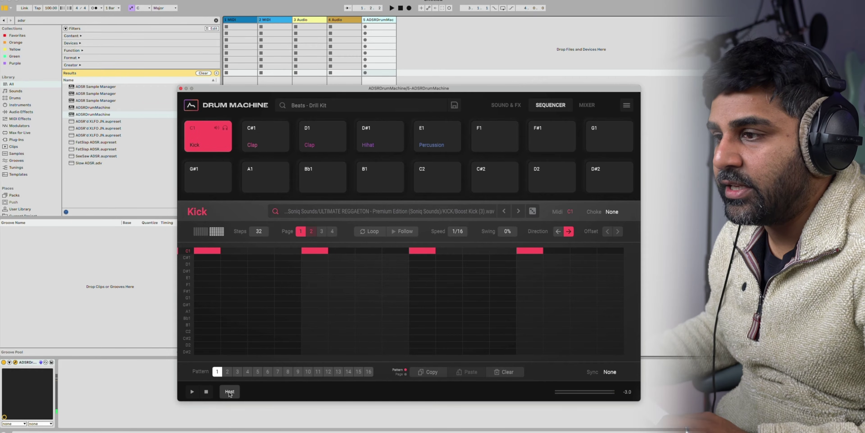
pyautogui.click(193, 393)
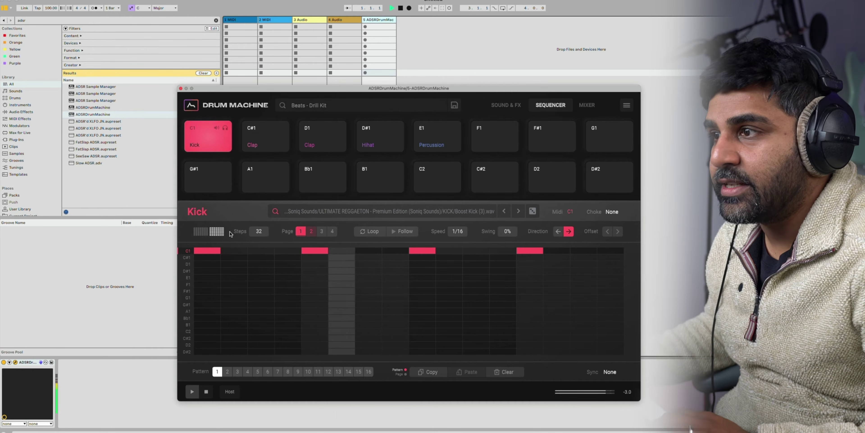
# Shorten the pattern to 16 steps and re-enter the C1 kick on step 13
pyautogui.moveTo(259, 231); pyautogui.dragTo(263, 336)
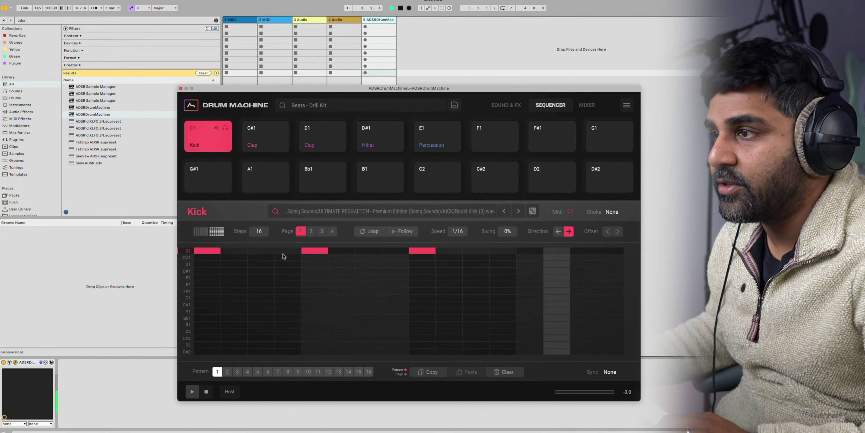
pyautogui.click(531, 251)
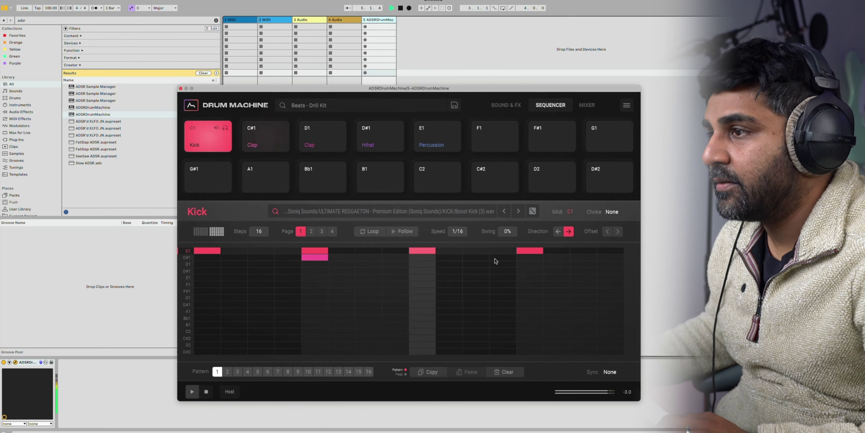
# Add C#1 claps on steps 4, 7, 12 and 15, and D1 claps on steps 5 and 13
pyautogui.click(288, 257)
pyautogui.click(368, 257)
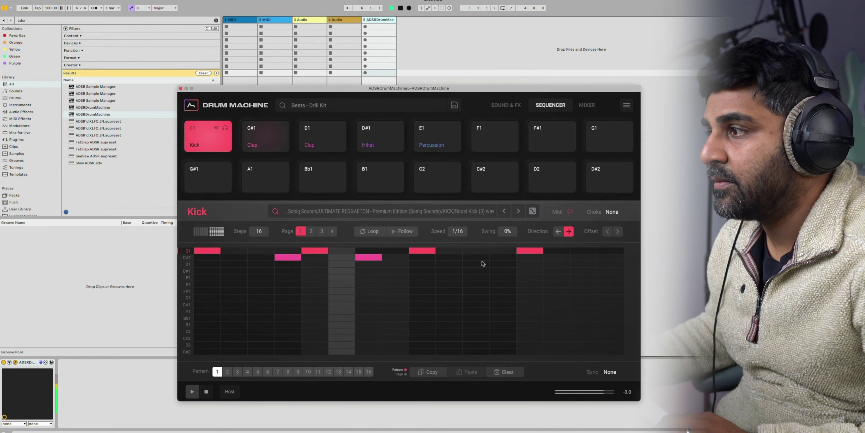
pyautogui.click(503, 258)
pyautogui.click(583, 258)
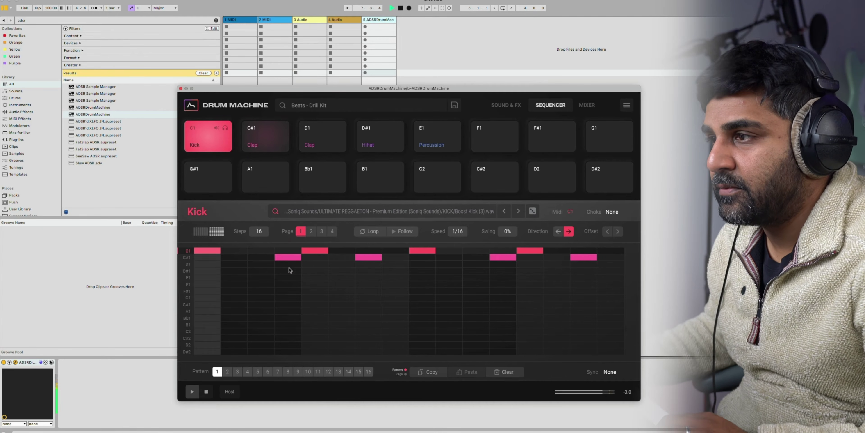
pyautogui.click(311, 265)
pyautogui.click(528, 264)
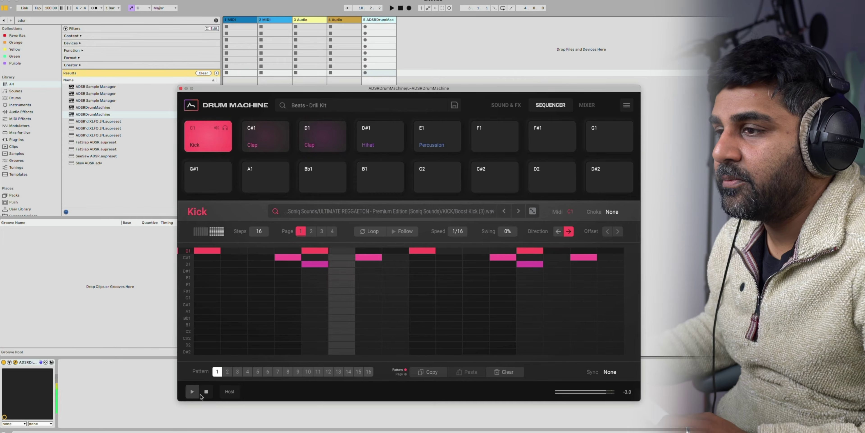
# Set the pattern's swing to 18% and play it to hear the groove
pyautogui.click(206, 392)
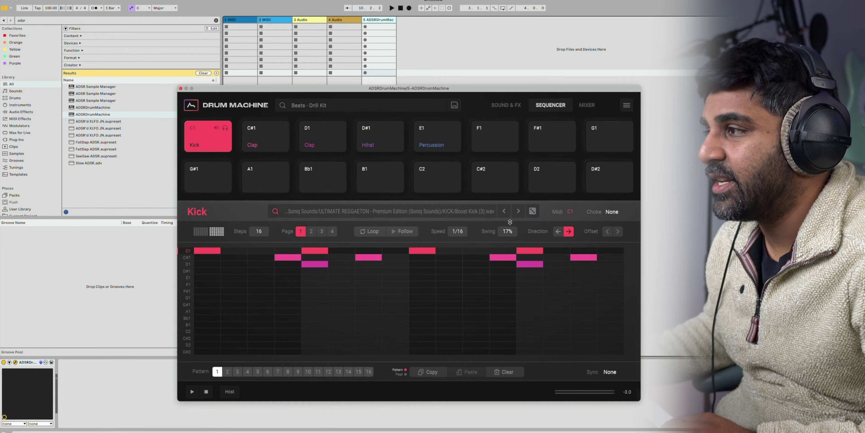
pyautogui.press('space')
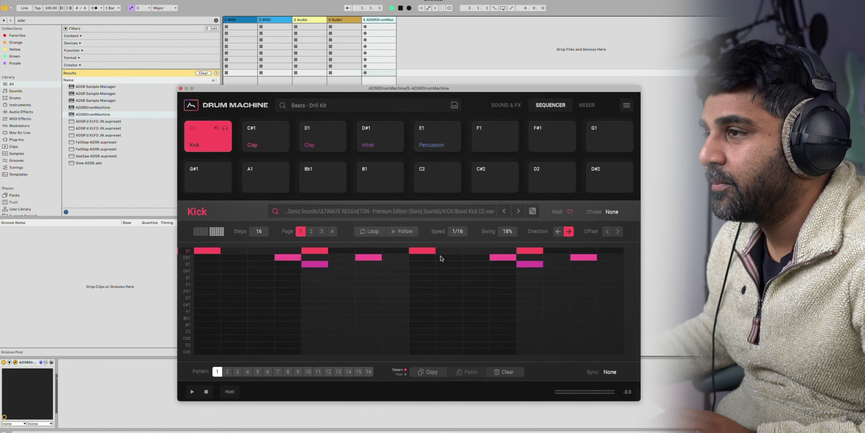
pyautogui.click(191, 392)
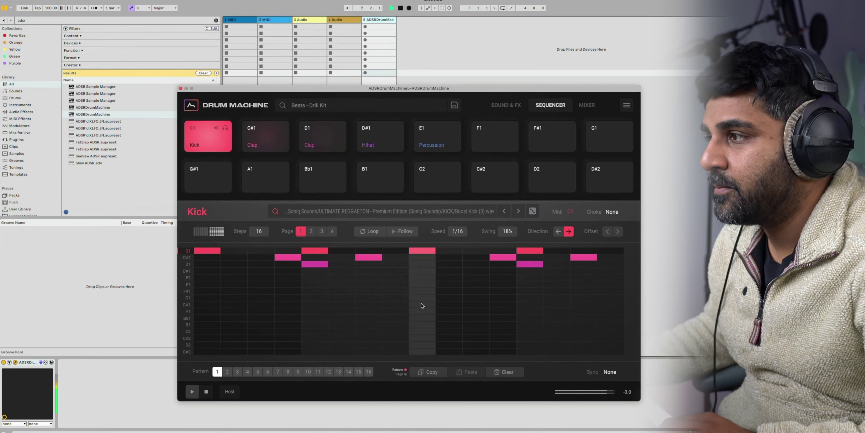
pyautogui.press('space')
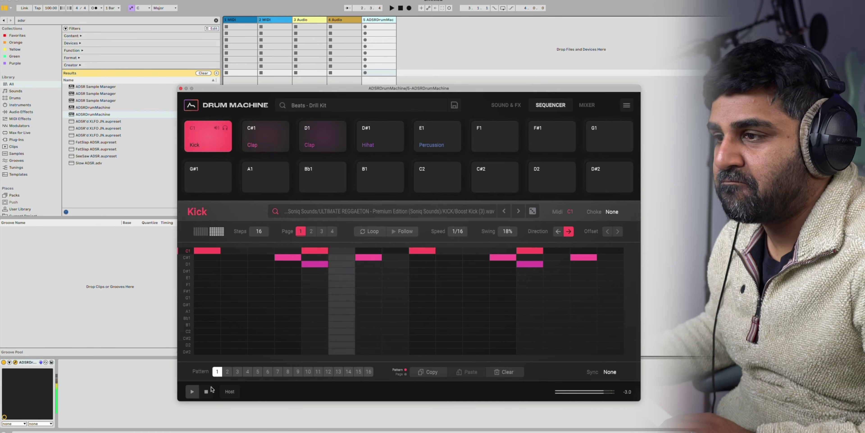
# Stop playback, audition other Boost Kick samples for the C1 pad, and load Boost Kick (2).wav
pyautogui.click(207, 392)
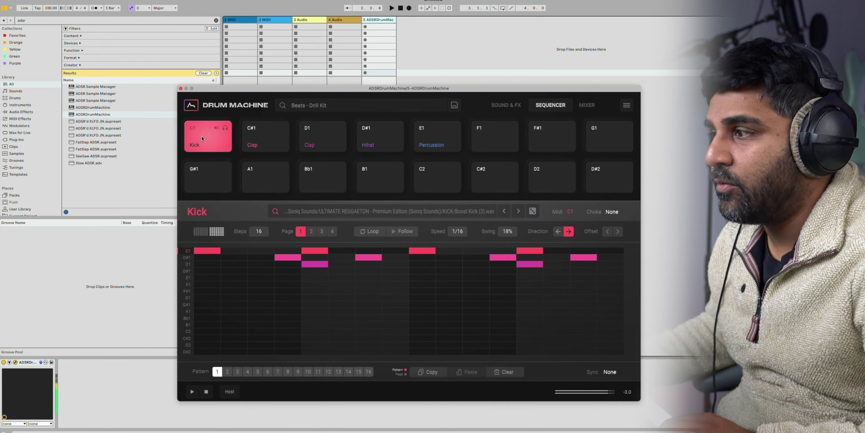
pyautogui.click(504, 106)
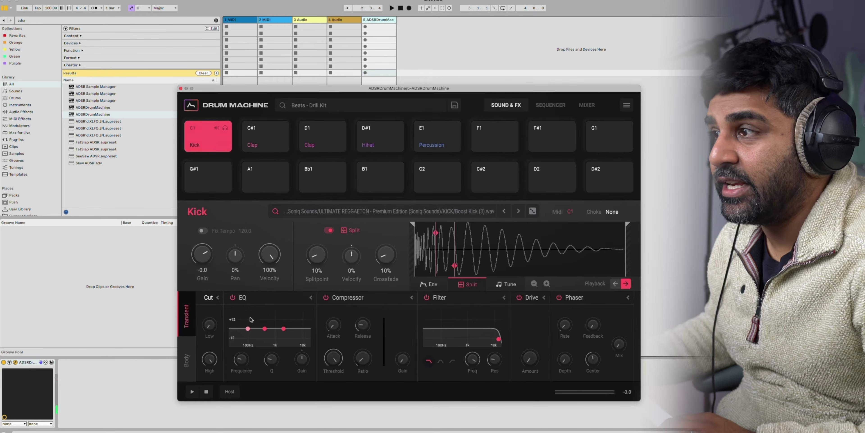
pyautogui.click(451, 213)
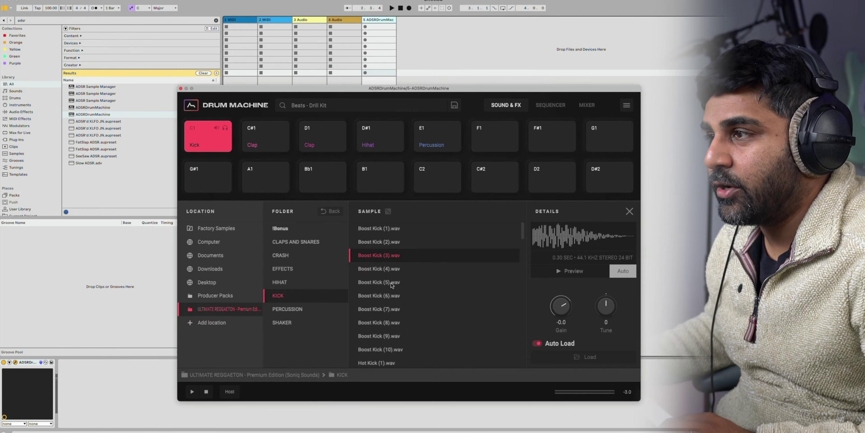
pyautogui.click(384, 256)
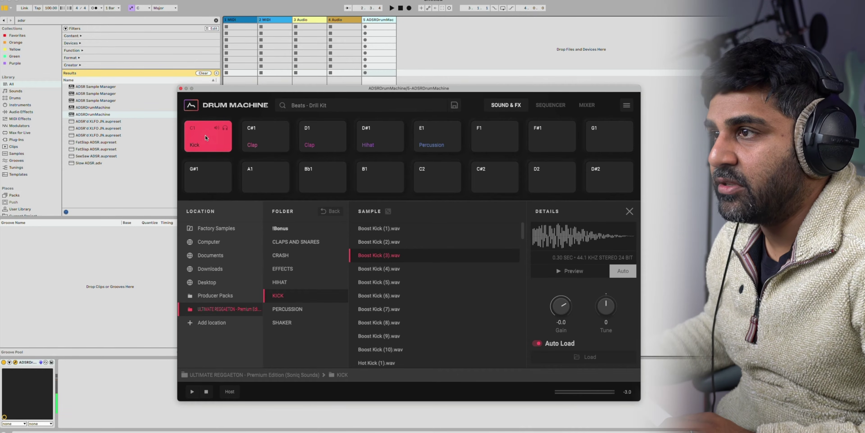
pyautogui.click(376, 309)
pyautogui.click(374, 336)
pyautogui.click(375, 352)
pyautogui.click(377, 241)
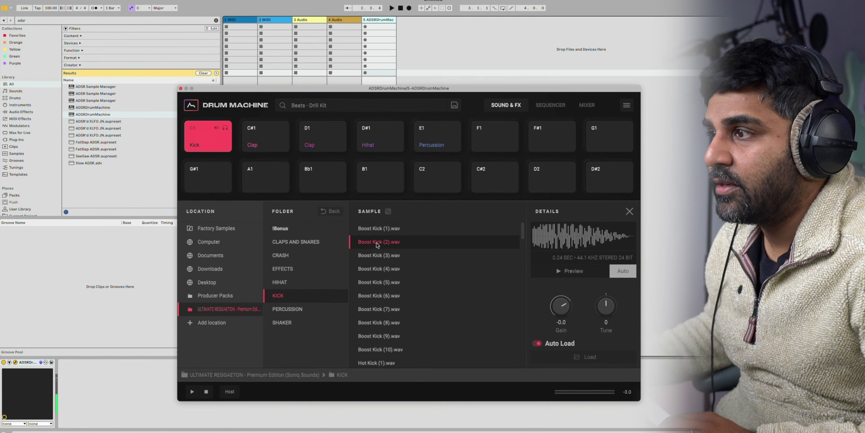
pyautogui.click(629, 211)
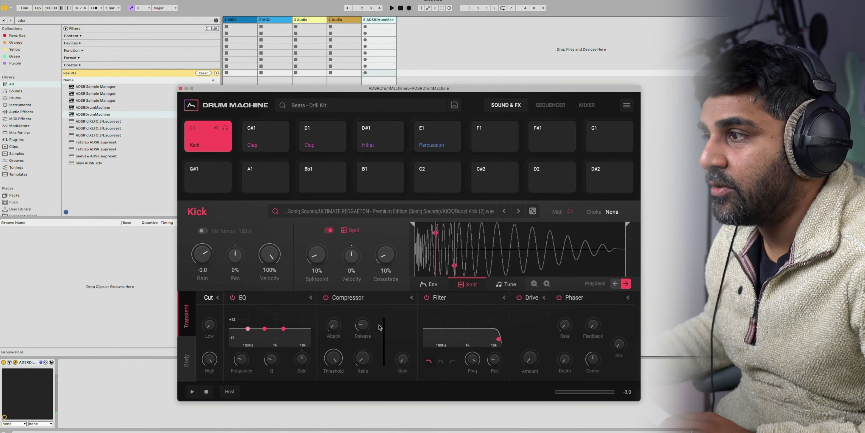
# Turn off Split for the C1 kick and play the sequencer pattern to hear the new sample
pyautogui.click(205, 130)
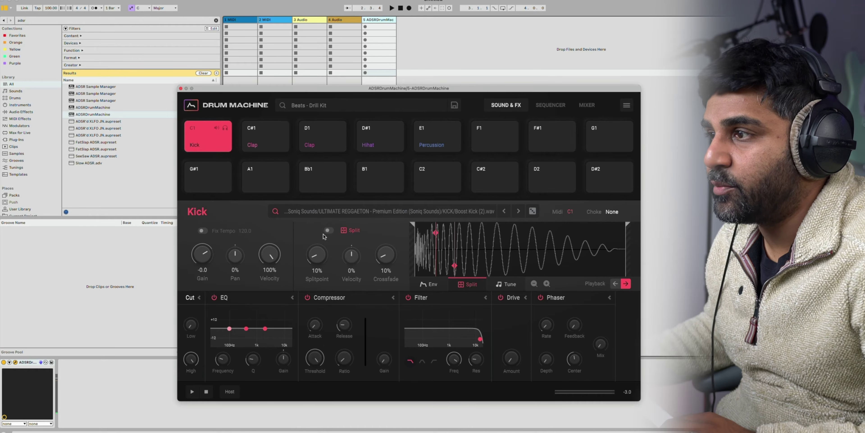
pyautogui.click(551, 105)
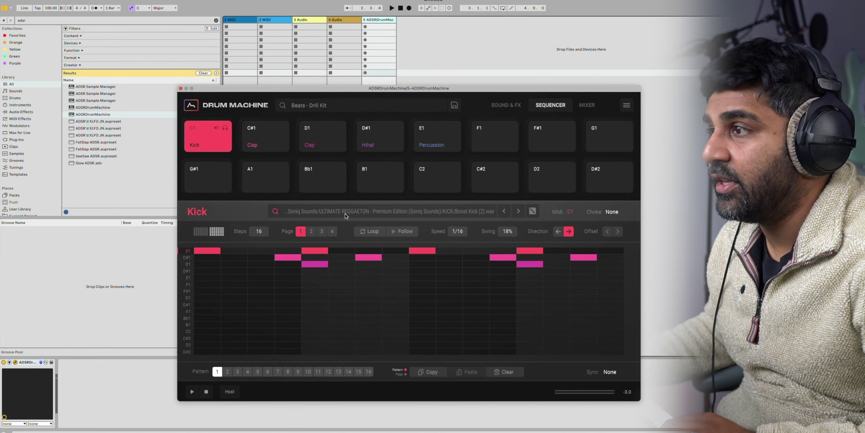
pyautogui.click(192, 391)
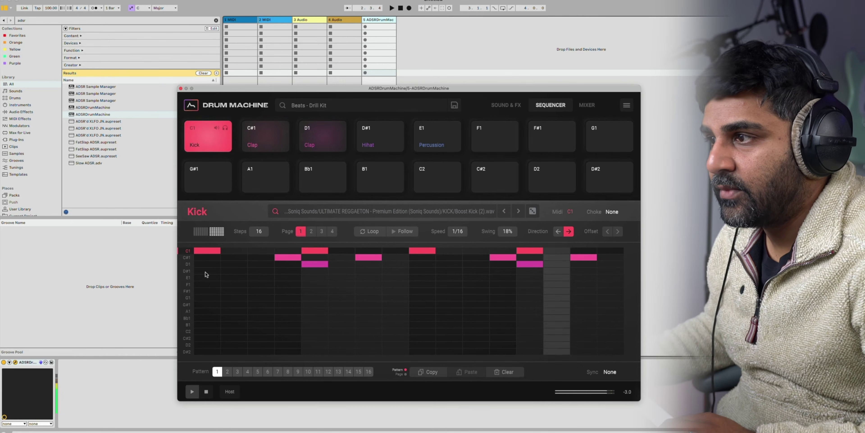
pyautogui.click(206, 392)
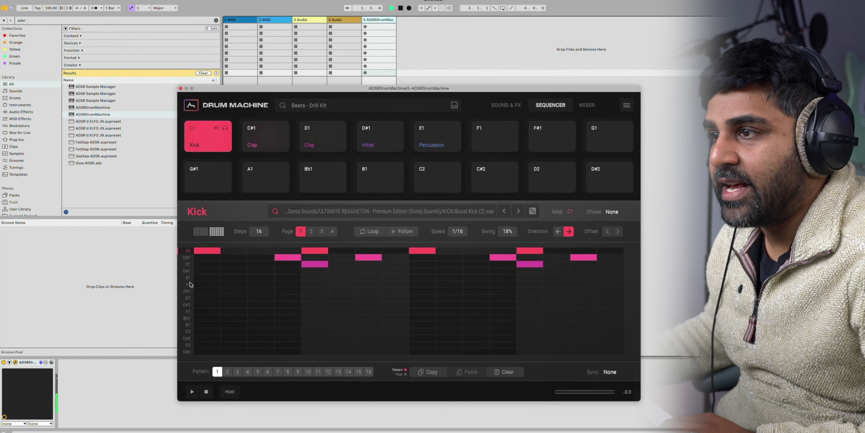
# Audition the D#1 Hihat and E1 Percussion pads, leaving the Hihat pad selected
pyautogui.click(202, 270)
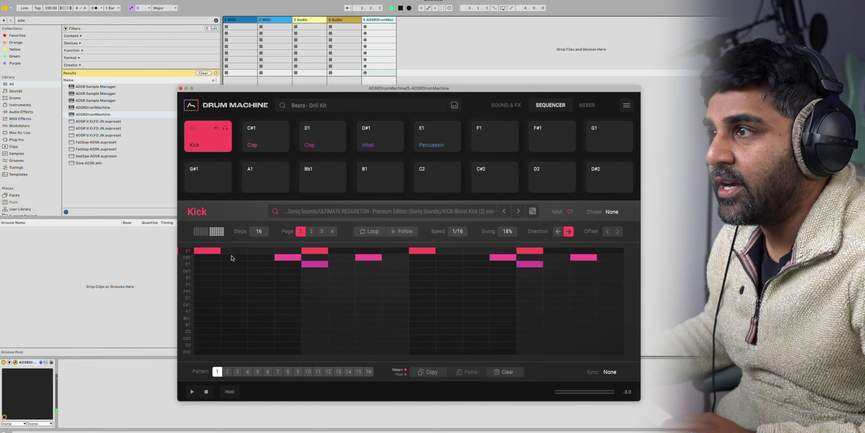
pyautogui.click(377, 134)
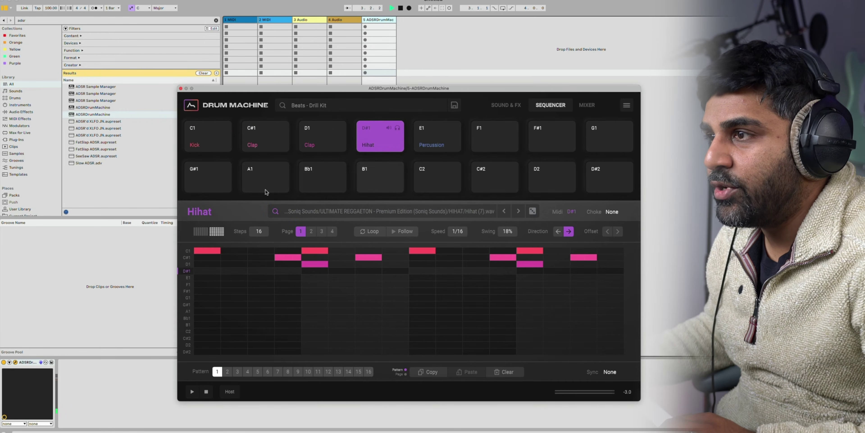
pyautogui.click(430, 140)
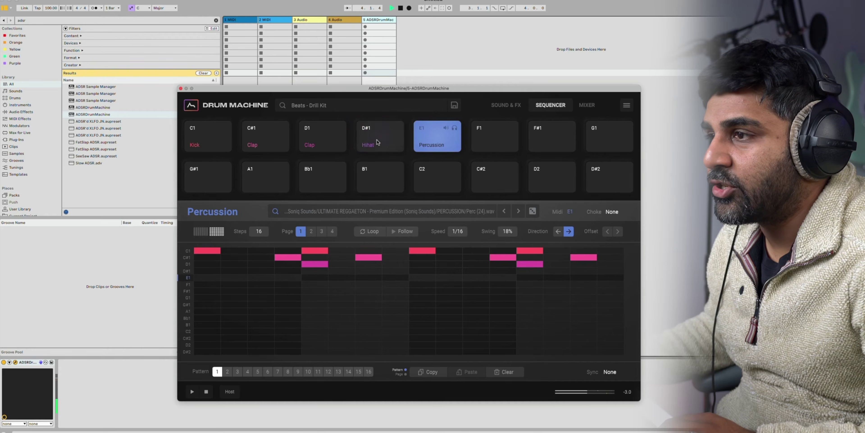
pyautogui.click(379, 136)
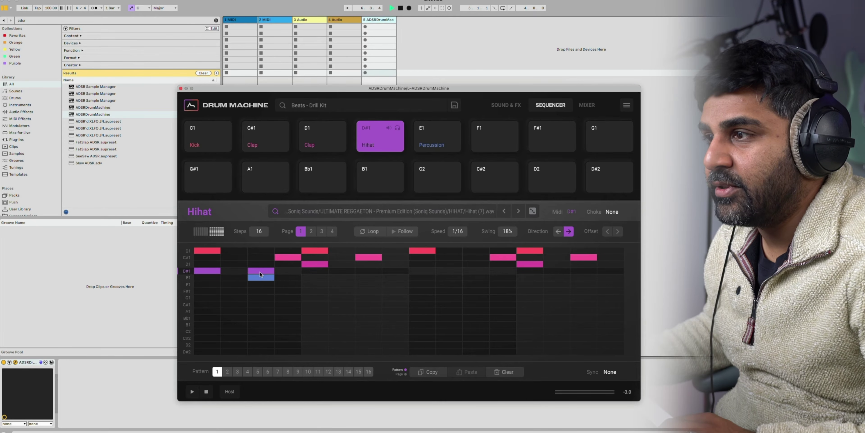
# Program D#1 hi-hats on steps 1, 3, 4, 5, 7, 8, 9, 11, 13, 15 and 16 while playing the pattern
pyautogui.click(192, 391)
pyautogui.click(369, 271)
pyautogui.click(396, 271)
pyautogui.click(423, 271)
pyautogui.click(478, 270)
pyautogui.click(530, 270)
pyautogui.click(584, 270)
pyautogui.click(615, 271)
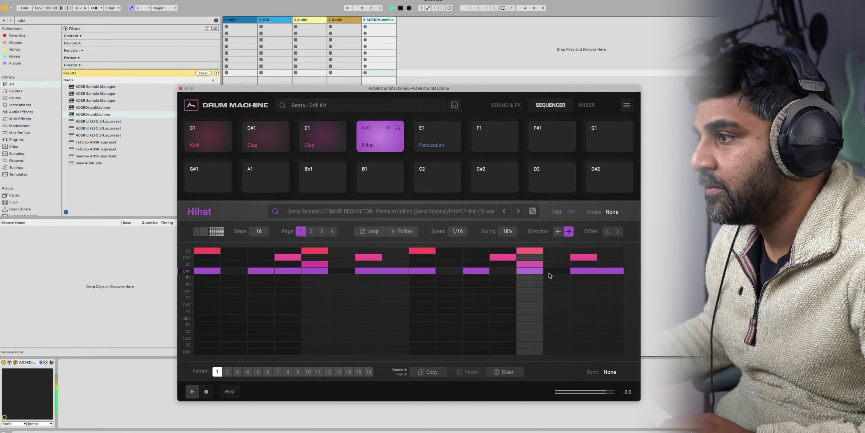
pyautogui.click(206, 391)
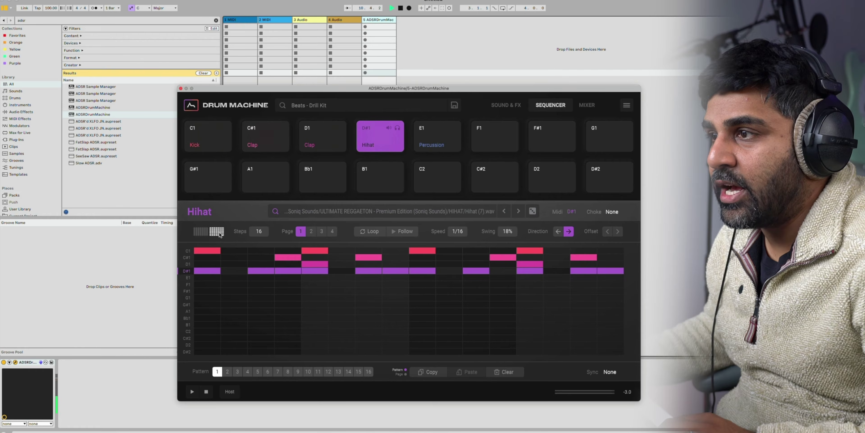
# Add a Pitch modulation lane to the hi-hat, raising step 3, lowering step 4 and ramping step 5 upward
pyautogui.click(197, 234)
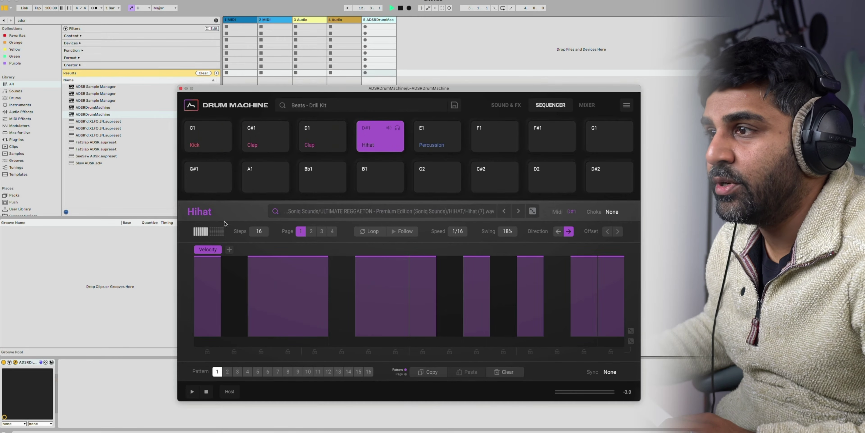
pyautogui.click(230, 250)
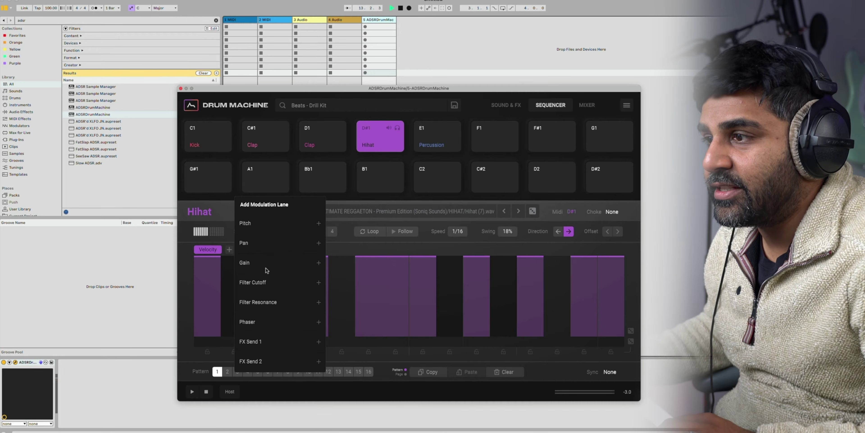
pyautogui.click(252, 226)
pyautogui.click(260, 337)
pyautogui.moveTo(261, 331)
pyautogui.mouseDown()
pyautogui.moveTo(261, 285)
pyautogui.moveTo(290, 314)
pyautogui.moveTo(321, 287)
pyautogui.moveTo(325, 262)
pyautogui.moveTo(324, 296)
pyautogui.moveTo(326, 266)
pyautogui.moveTo(328, 273)
pyautogui.mouseUp()
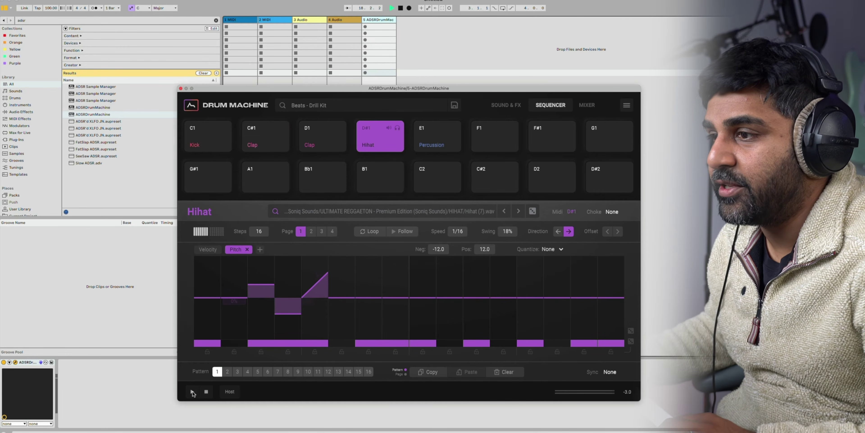
# During playback, raise the hi-hat's pitch on step 8 and draw an upward pitch ramp on step 9
pyautogui.click(193, 391)
pyautogui.moveTo(394, 298)
pyautogui.mouseDown()
pyautogui.moveTo(402, 256)
pyautogui.moveTo(397, 272)
pyautogui.moveTo(434, 273)
pyautogui.mouseUp()
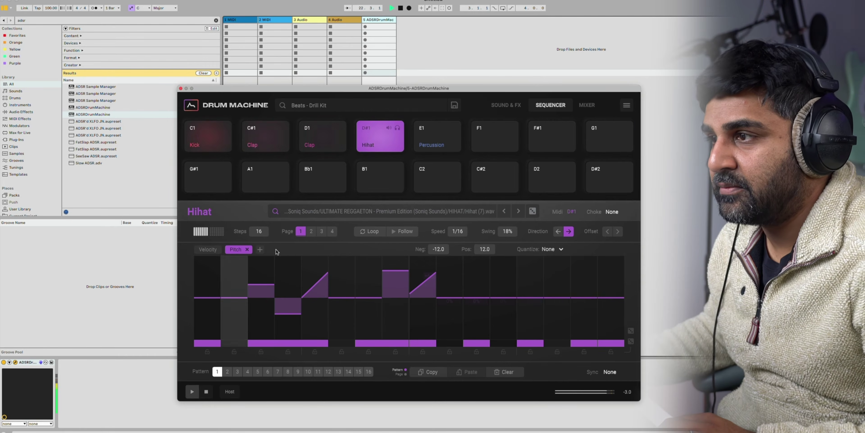
pyautogui.click(207, 391)
# Add a Pan lane to the hi-hat with a rising ramp on step 4 and a negative value on step 5, and play it
pyautogui.click(260, 249)
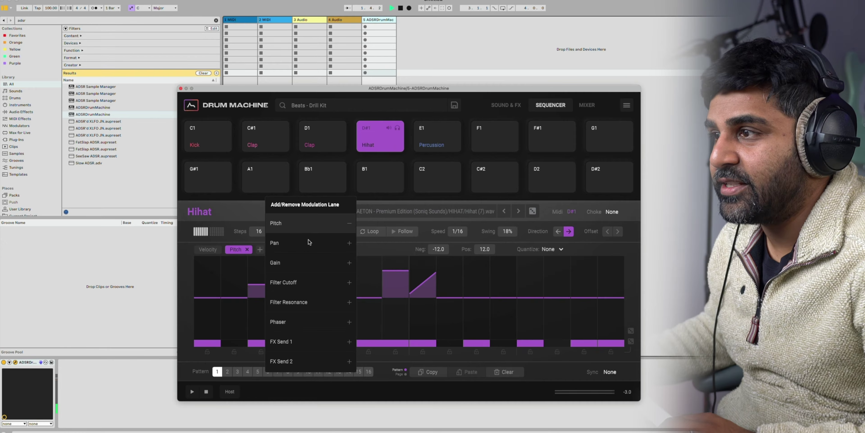
pyautogui.click(298, 242)
pyautogui.moveTo(326, 297)
pyautogui.mouseDown()
pyautogui.moveTo(313, 314)
pyautogui.moveTo(312, 305)
pyautogui.moveTo(313, 321)
pyautogui.moveTo(287, 298)
pyautogui.moveTo(296, 274)
pyautogui.moveTo(276, 318)
pyautogui.mouseUp()
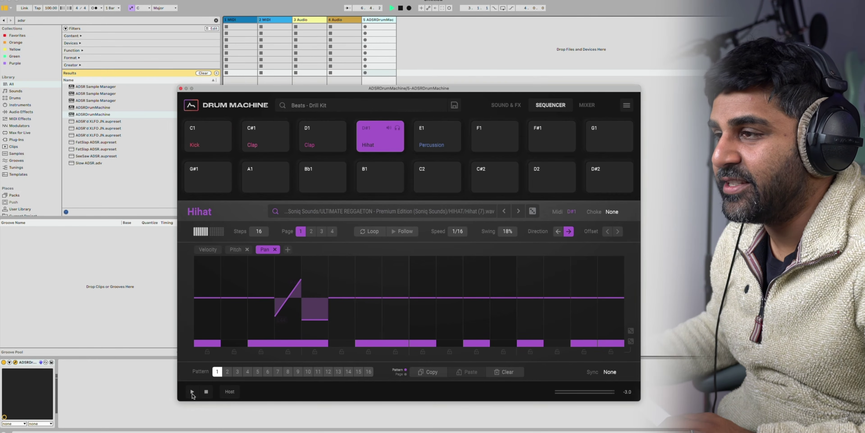
pyautogui.click(192, 392)
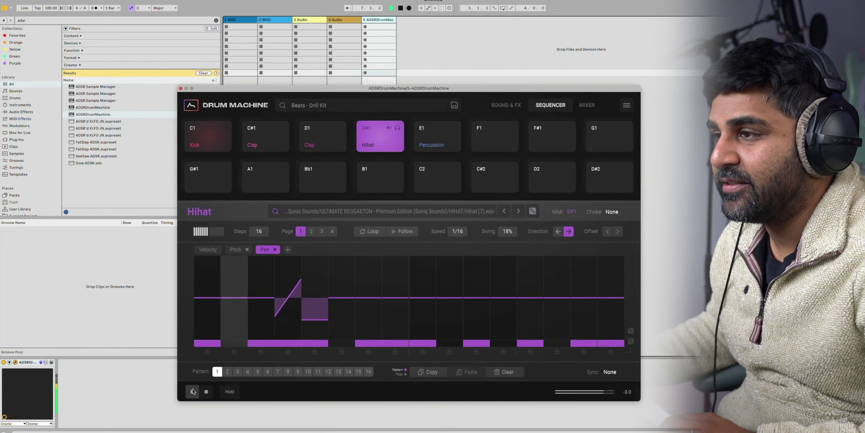
pyautogui.click(206, 392)
pyautogui.click(288, 249)
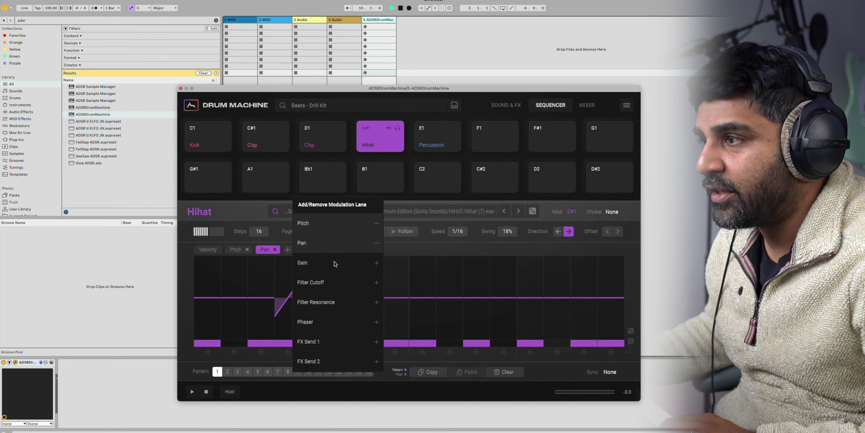
pyautogui.click(317, 299)
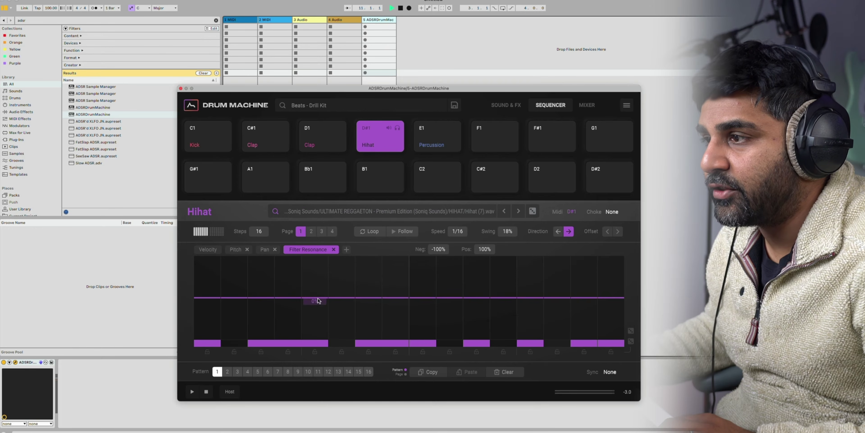
pyautogui.click(333, 249)
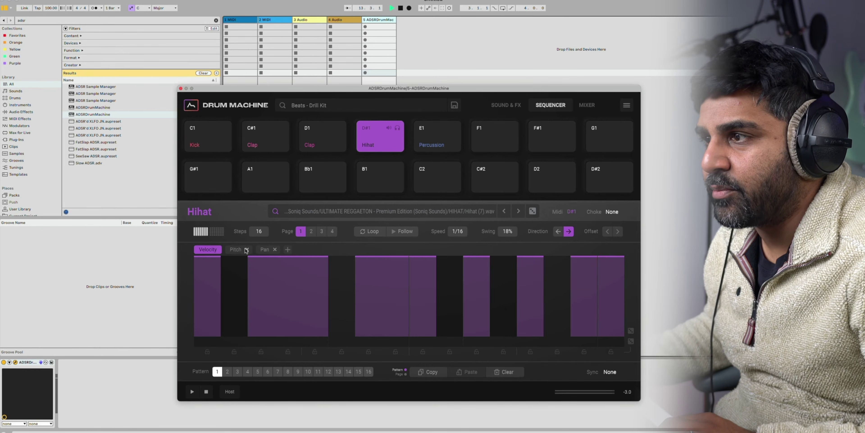
# Examine which modulation lanes are available for the hi-hat and return to the full step grid
pyautogui.click(288, 250)
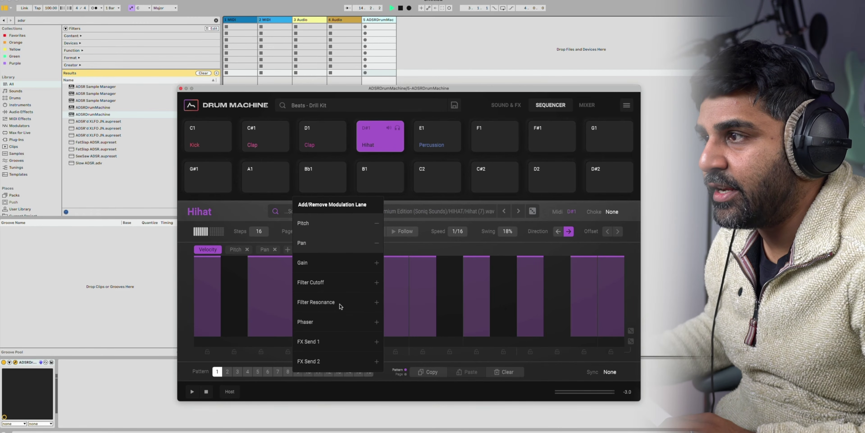
pyautogui.click(442, 241)
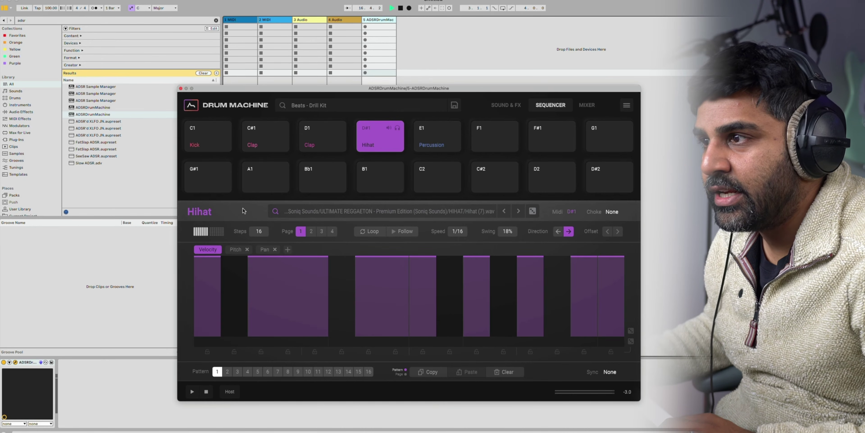
pyautogui.click(218, 232)
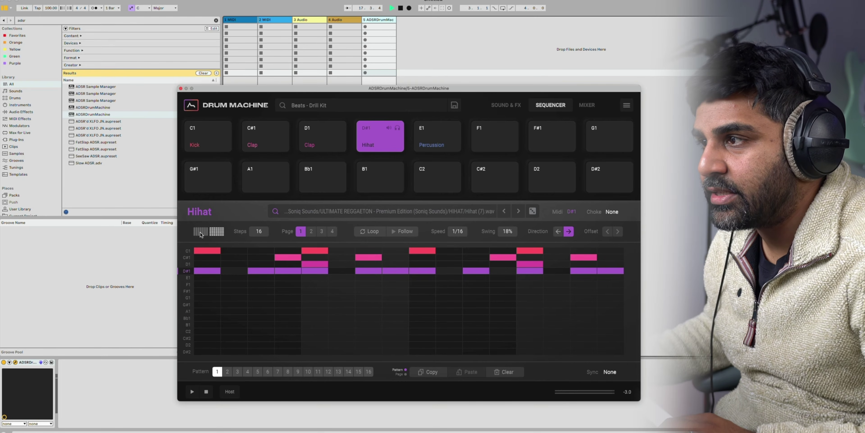
pyautogui.click(201, 231)
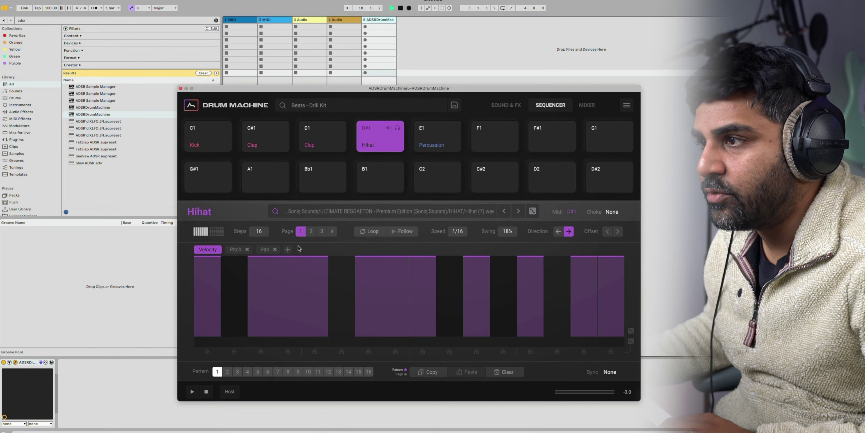
pyautogui.click(287, 250)
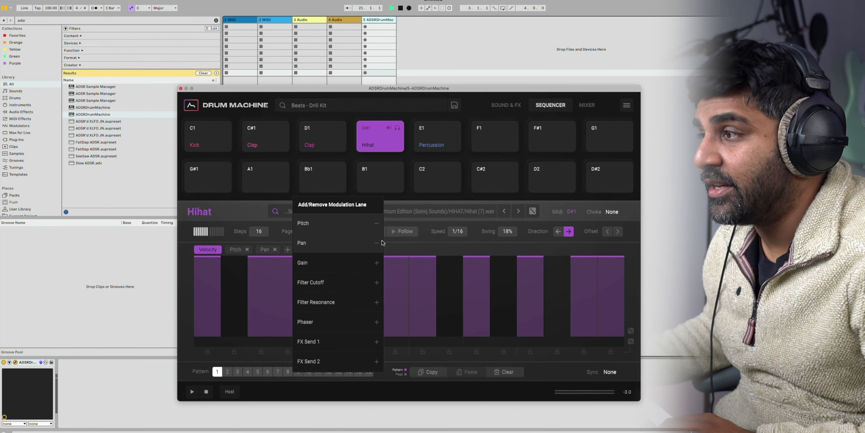
pyautogui.click(448, 246)
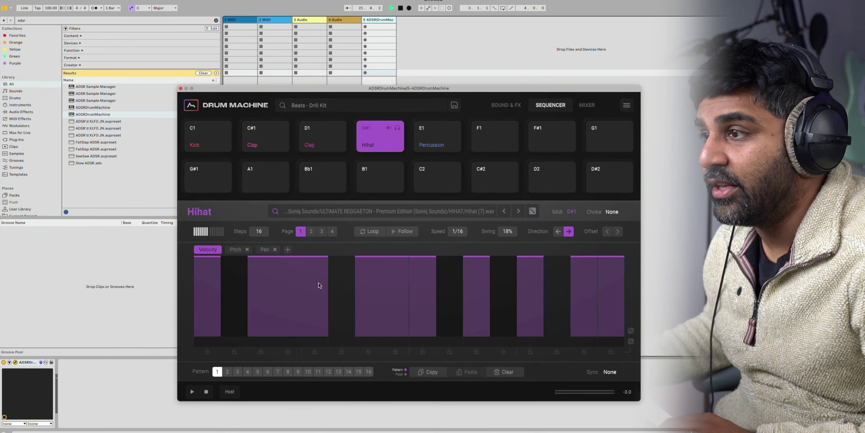
pyautogui.click(287, 249)
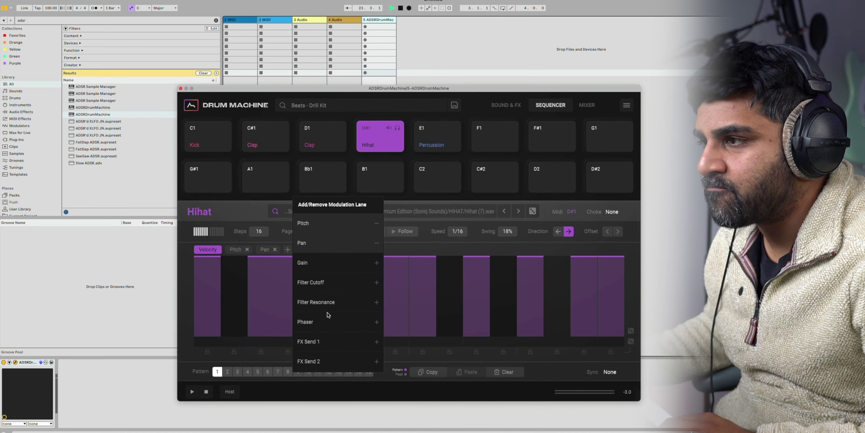
pyautogui.click(507, 335)
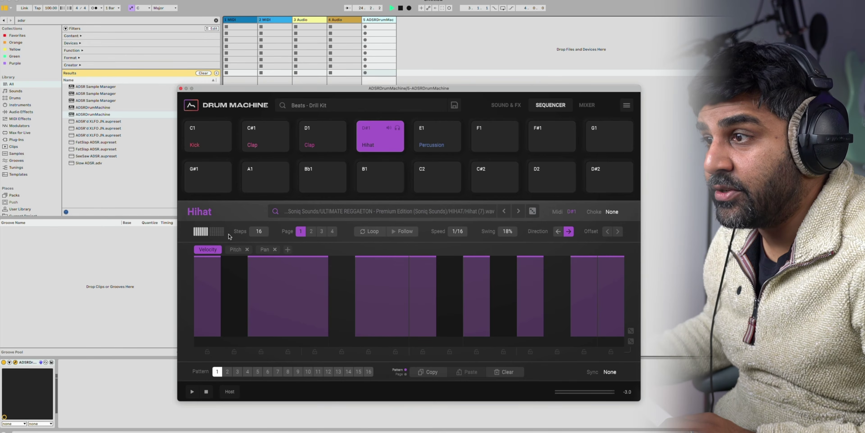
pyautogui.click(215, 231)
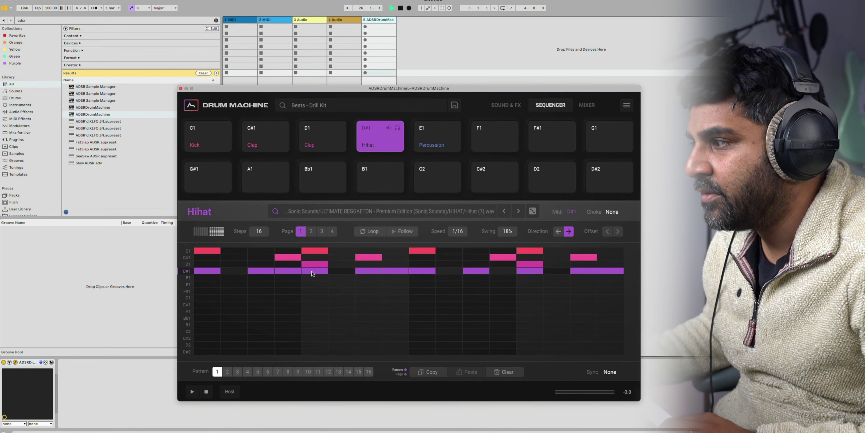
# Review the pattern's Sync options and export Pattern 1 as a MIDI clip into the first slot of the drum machine track
pyautogui.click(592, 372)
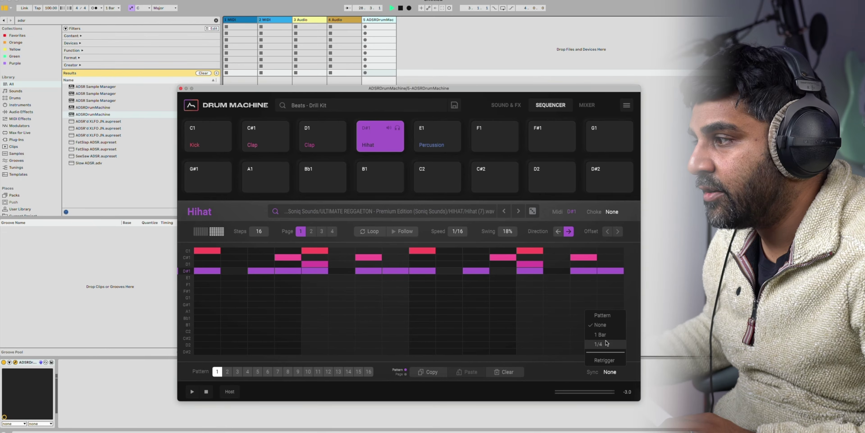
pyautogui.click(577, 367)
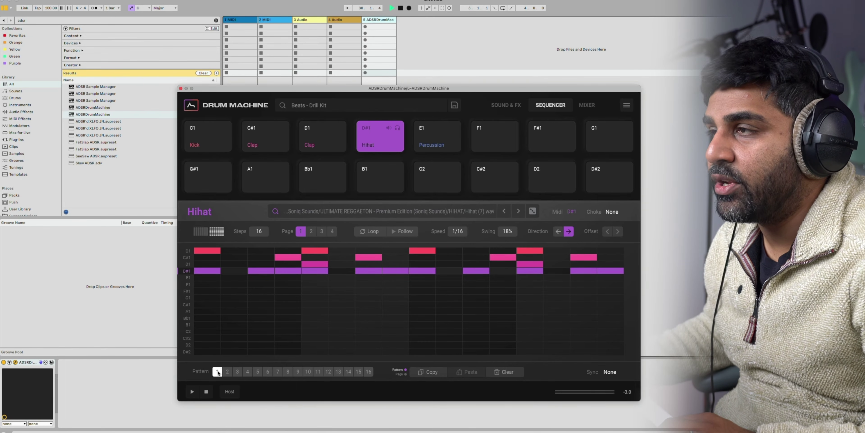
pyautogui.moveTo(386, 25); pyautogui.dragTo(379, 26)
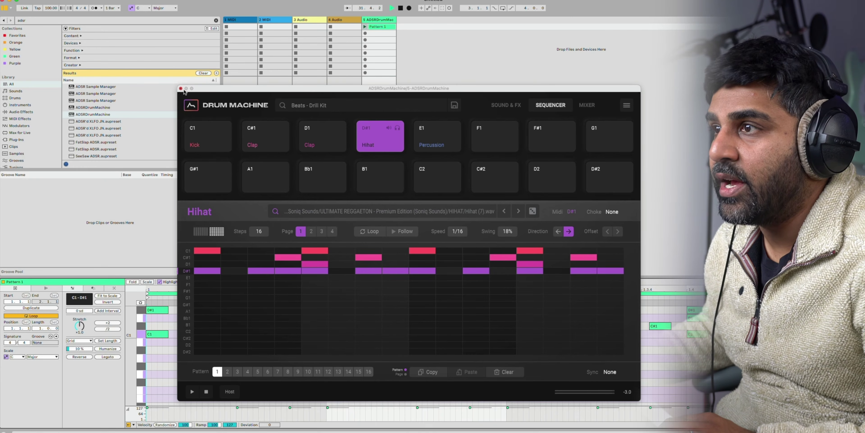
pyautogui.moveTo(337, 88); pyautogui.dragTo(508, 63)
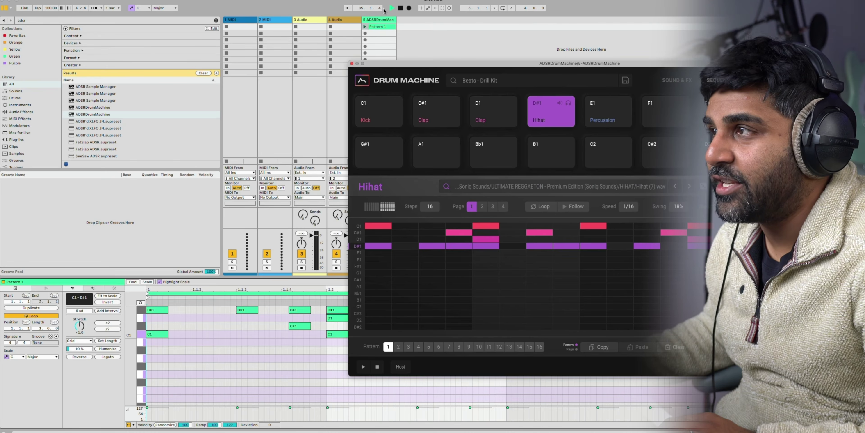
pyautogui.moveTo(429, 63); pyautogui.dragTo(298, 73)
# Launch the exported Pattern 1 clip, inspect its notes with the plugin window closed, and return to the drum machine device after stopping playback
pyautogui.click(391, 8)
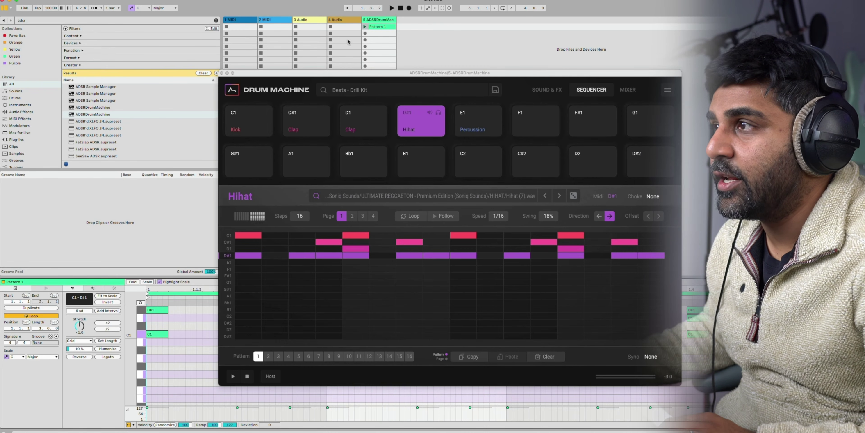
pyautogui.click(365, 29)
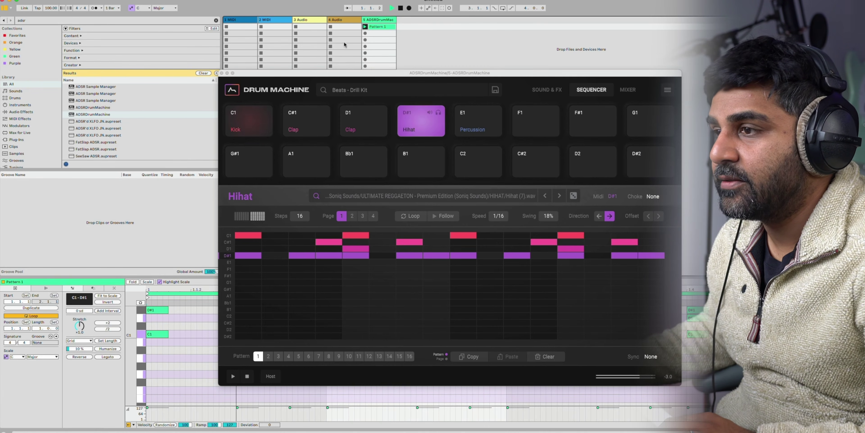
pyautogui.click(222, 74)
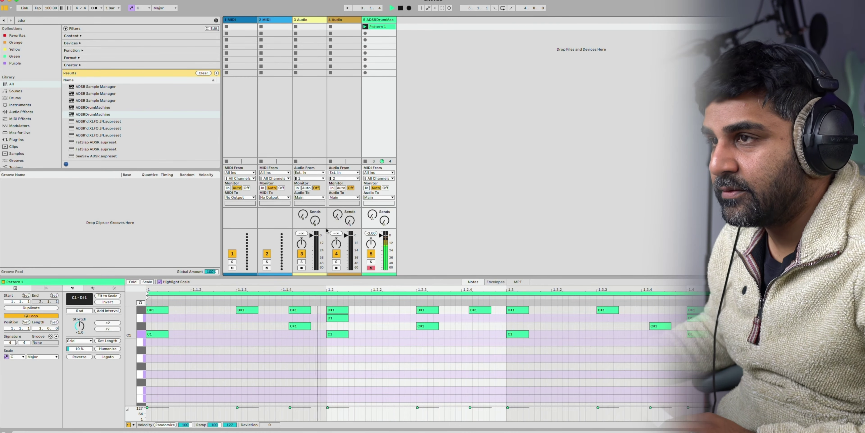
pyautogui.click(400, 8)
pyautogui.hotkey('shift', 'Tab')
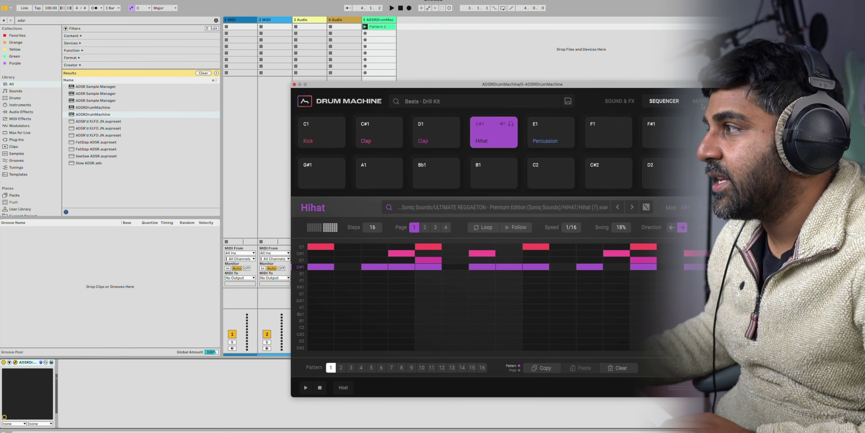
# Examine the drum machine's main menu, including the pad routing targets and the Clear options
pyautogui.rightClick(668, 114)
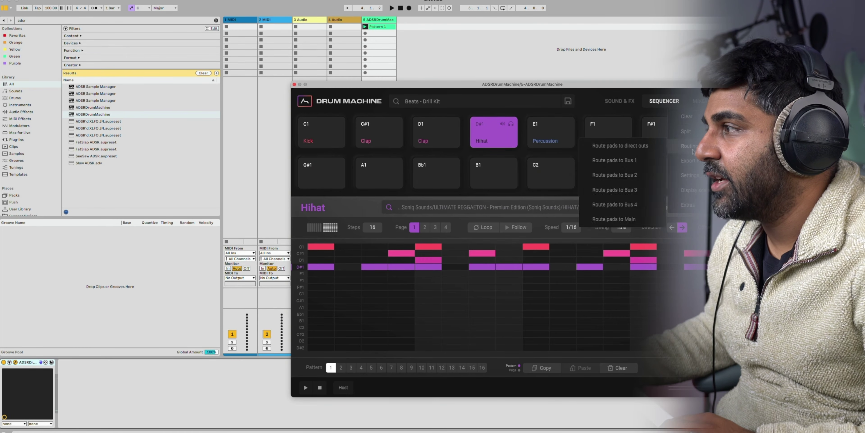
pyautogui.moveTo(690, 147)
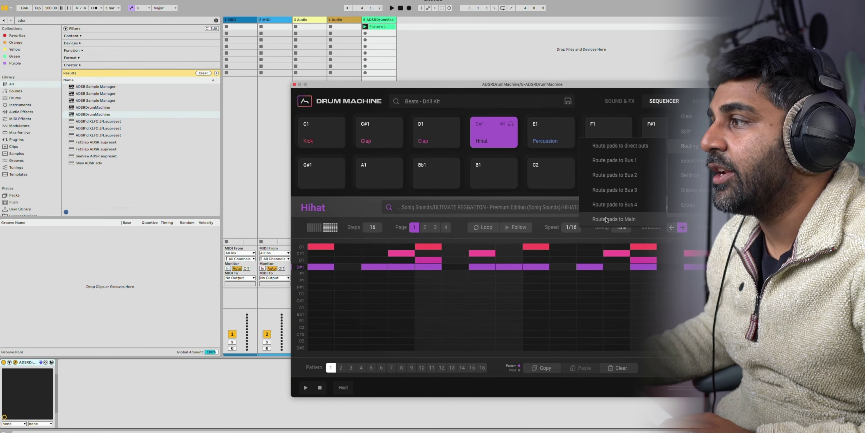
pyautogui.click(648, 203)
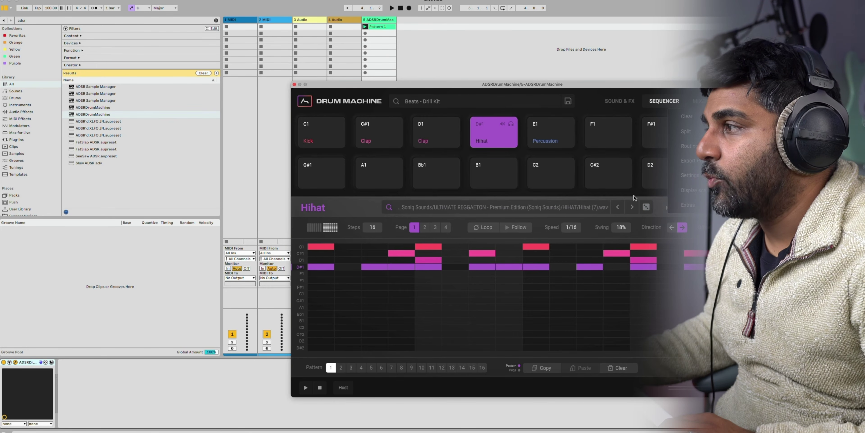
pyautogui.moveTo(685, 190)
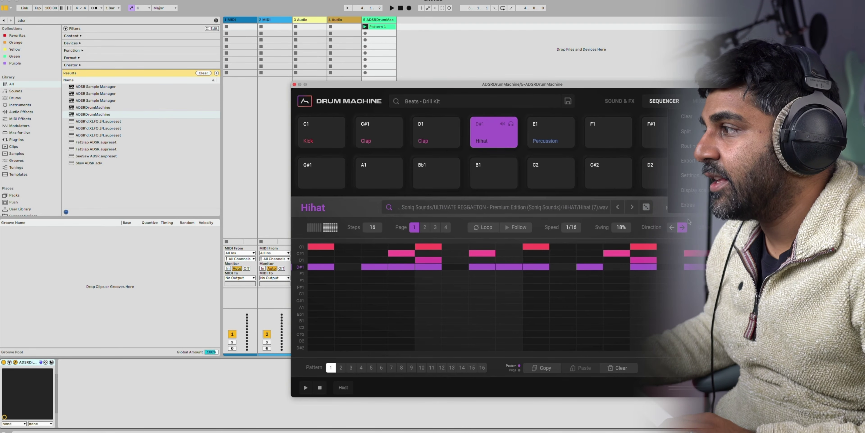
pyautogui.moveTo(687, 205)
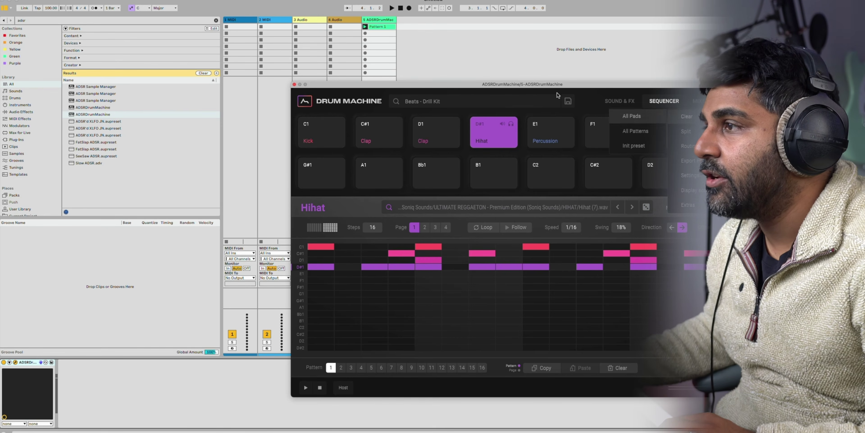
# Load the Acoustic - Electronica Kit factory preset, play its pattern with the internal transport and stop it
pyautogui.click(504, 100)
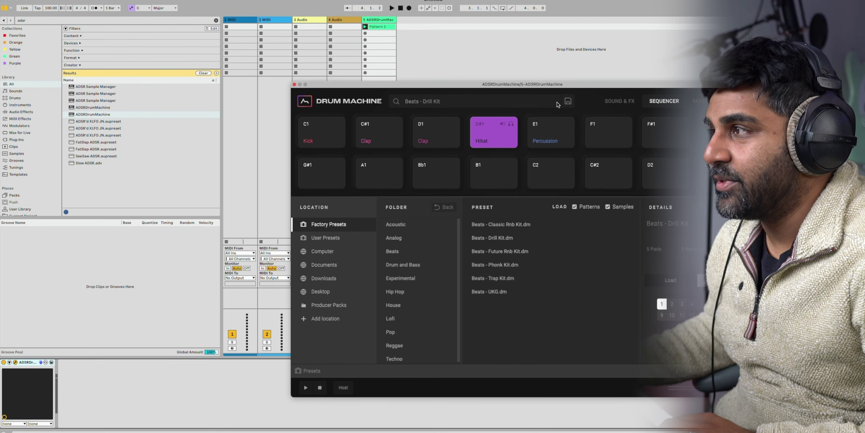
pyautogui.click(410, 223)
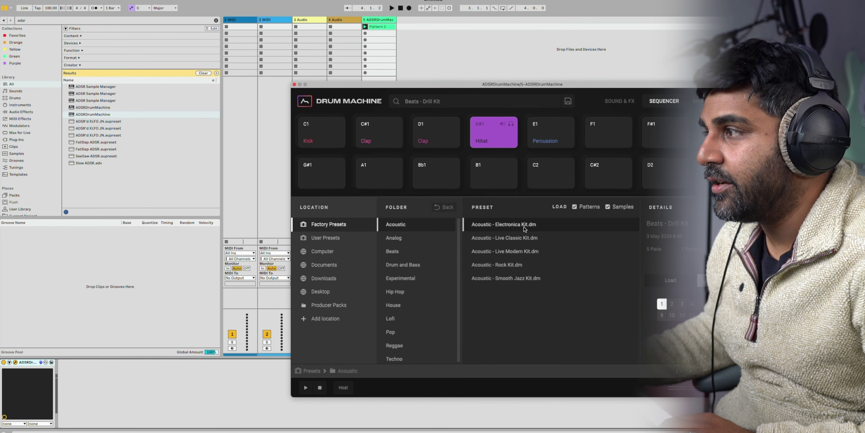
pyautogui.click(669, 279)
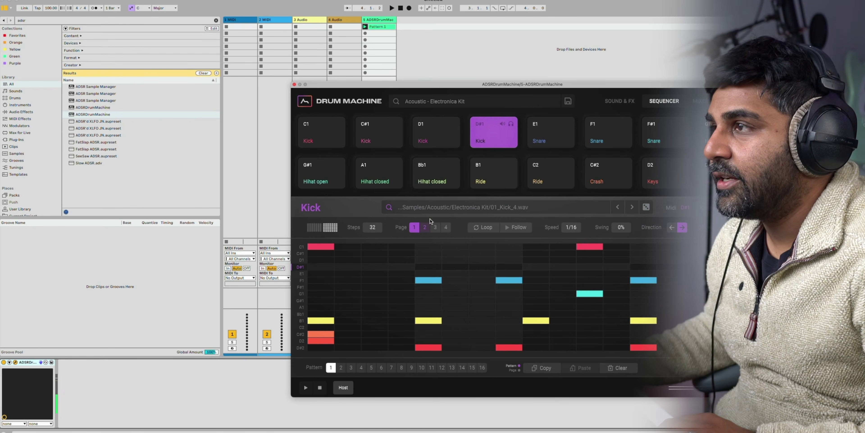
pyautogui.click(304, 388)
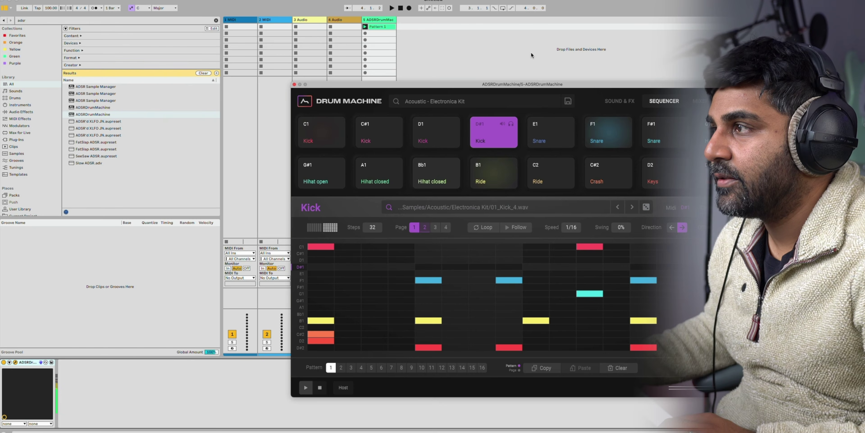
pyautogui.moveTo(506, 86); pyautogui.dragTo(451, 82)
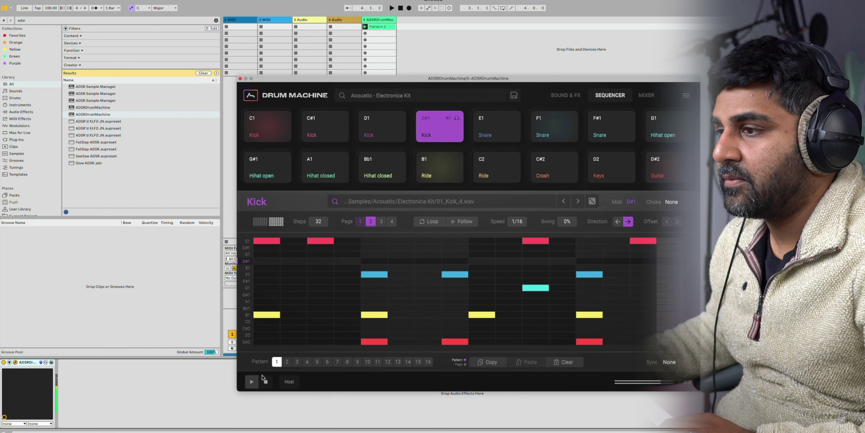
pyautogui.click(265, 382)
# Load the Analog - 808 Modern Kit factory preset, play its pattern and stop it
pyautogui.click(431, 93)
pyautogui.click(338, 244)
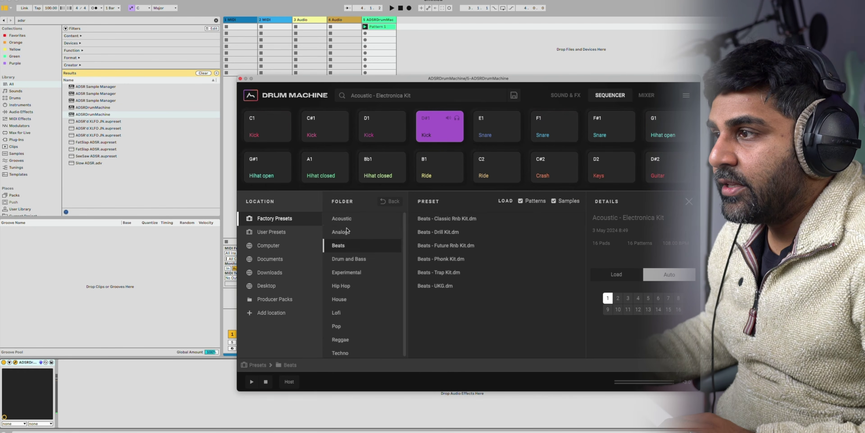
pyautogui.click(359, 237)
pyautogui.click(443, 246)
pyautogui.doubleClick(443, 246)
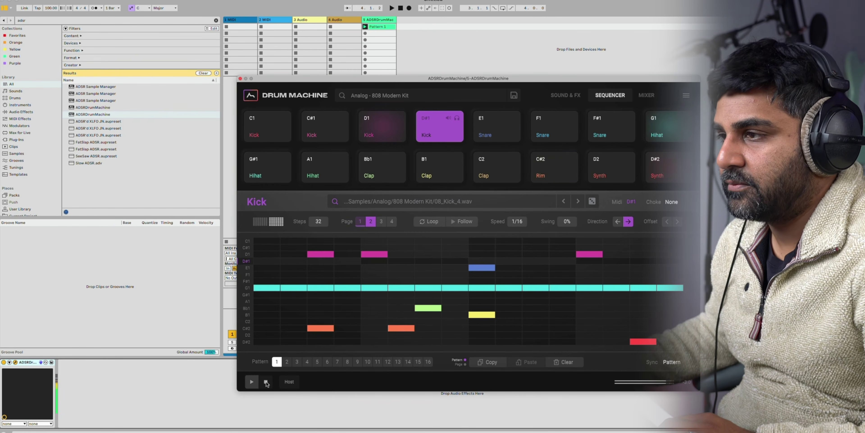
pyautogui.click(267, 384)
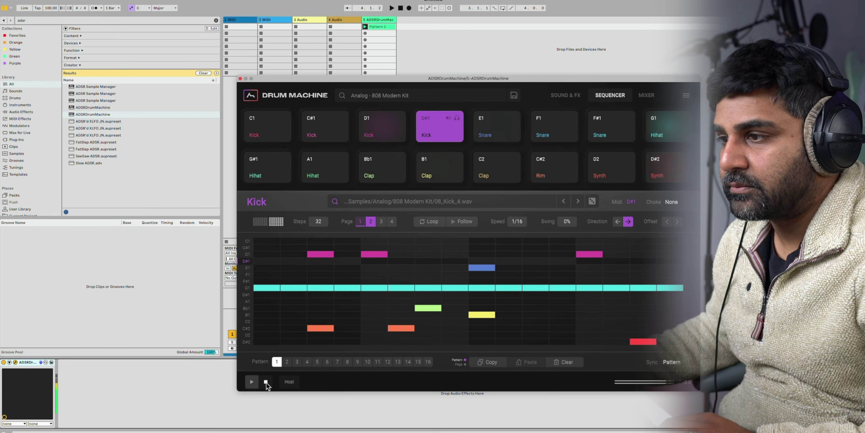
# Load the Hip Hop - Classic Hip Hop Kit factory preset and play its pattern
pyautogui.click(402, 94)
pyautogui.click(340, 298)
pyautogui.click(362, 287)
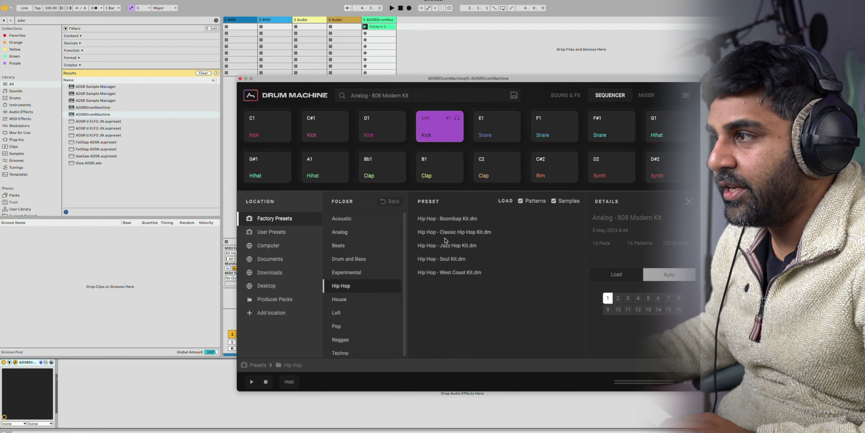
pyautogui.doubleClick(442, 233)
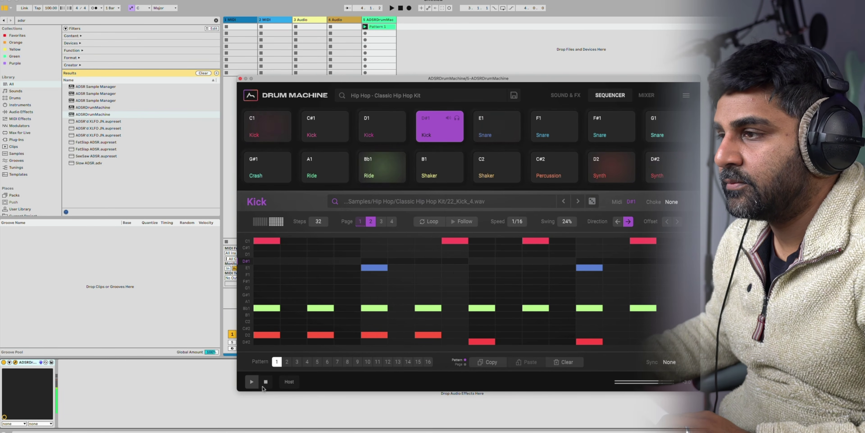
# Load the Bedroom Pop Kit and the Dance Pop Kit in turn from the Pop presets and play each pattern
pyautogui.click(395, 96)
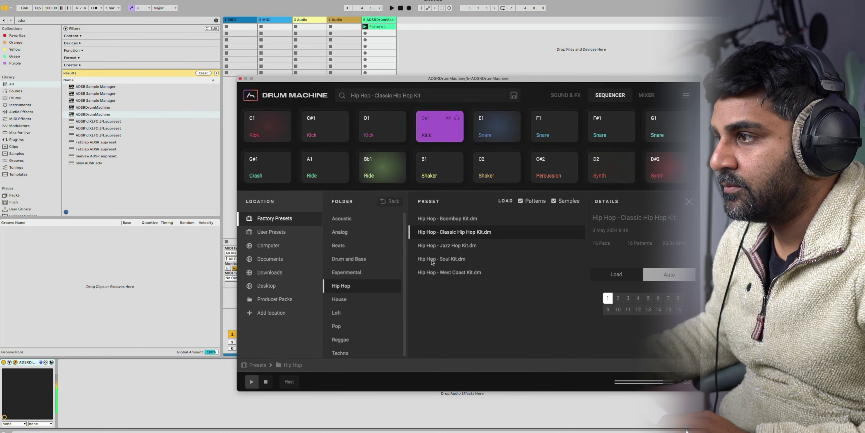
pyautogui.click(336, 326)
pyautogui.click(433, 218)
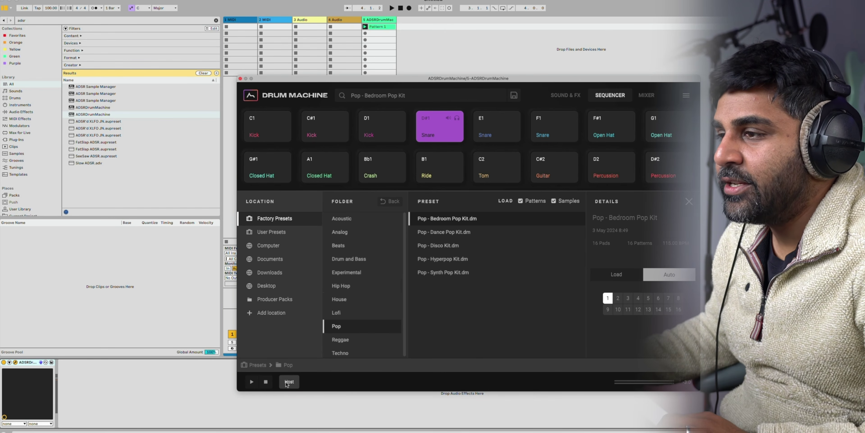
pyautogui.click(252, 381)
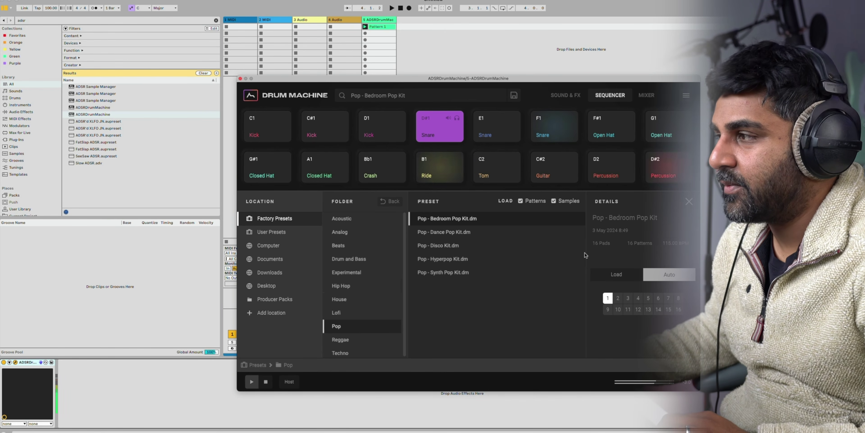
pyautogui.click(445, 236)
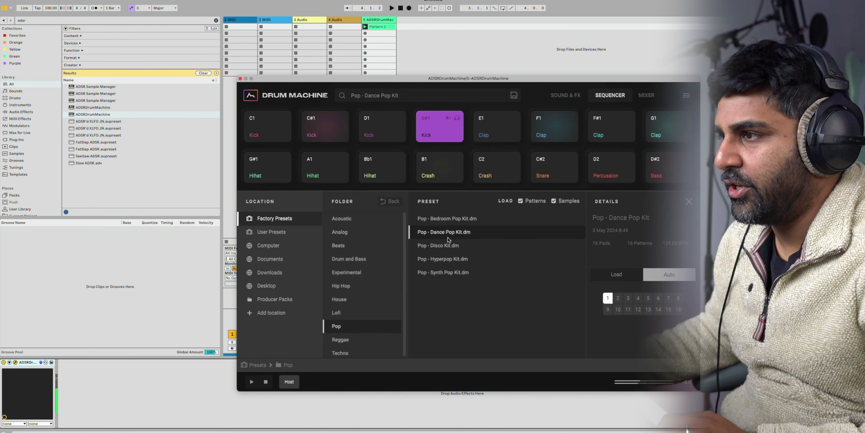
pyautogui.click(252, 382)
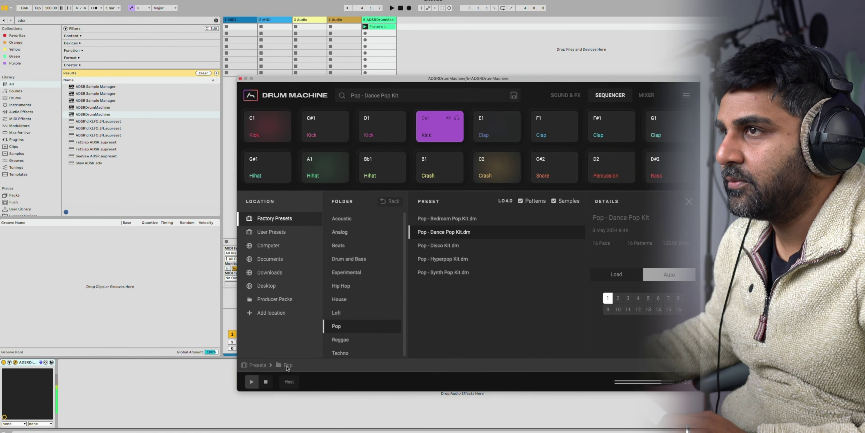
# Load the Pop - Synth Pop Kit preset, listen to its pattern in the step grid and stop playback
pyautogui.click(432, 272)
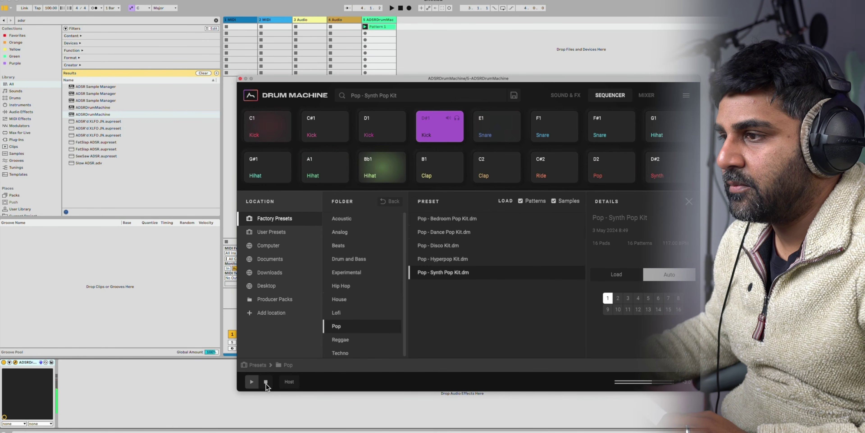
pyautogui.click(689, 201)
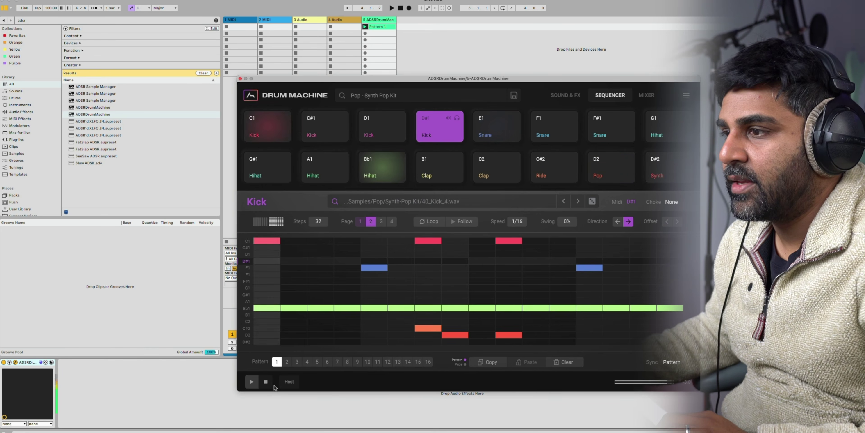
pyautogui.click(265, 382)
# Examine the mixer channels and compare the effect chains on Send 1 and Send 2
pyautogui.click(646, 95)
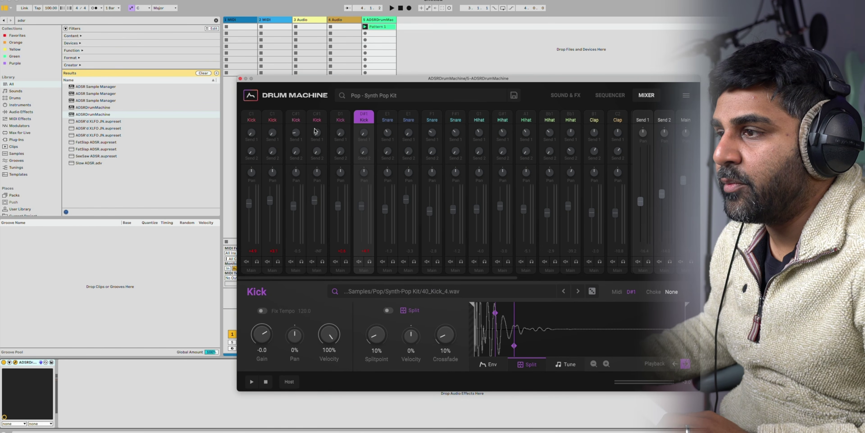
pyautogui.click(642, 120)
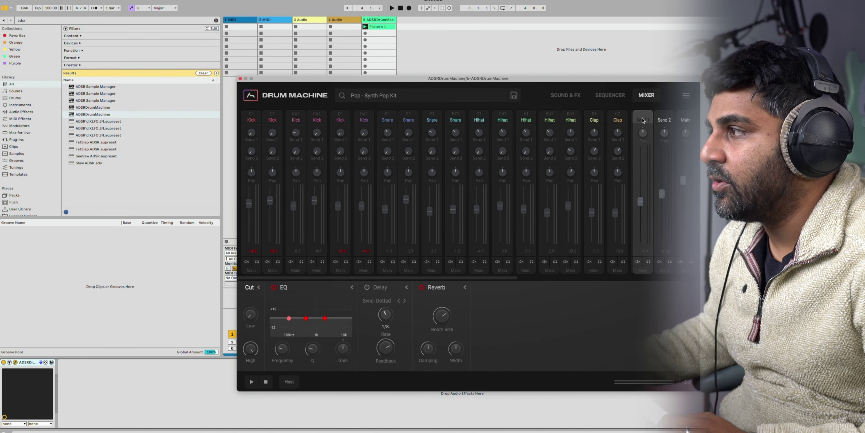
pyautogui.click(661, 121)
pyautogui.click(647, 121)
pyautogui.click(663, 121)
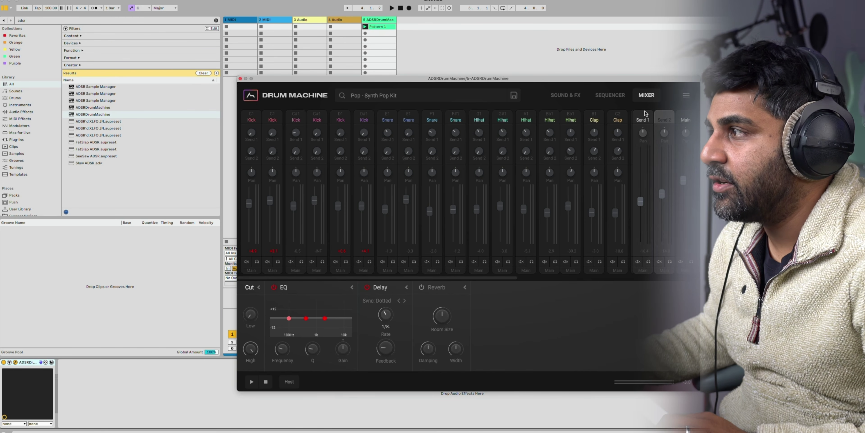
# Move the Reverb ahead of the EQ in Send 1's effect chain and return to the Sound & FX view
pyautogui.click(639, 120)
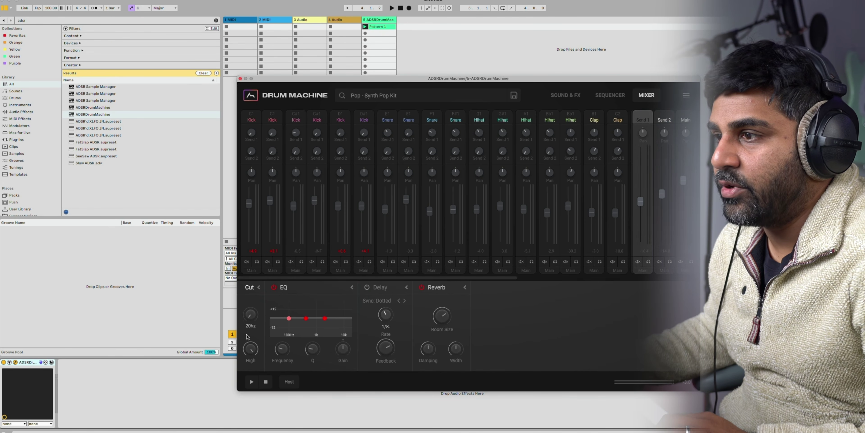
pyautogui.moveTo(377, 287); pyautogui.dragTo(443, 291)
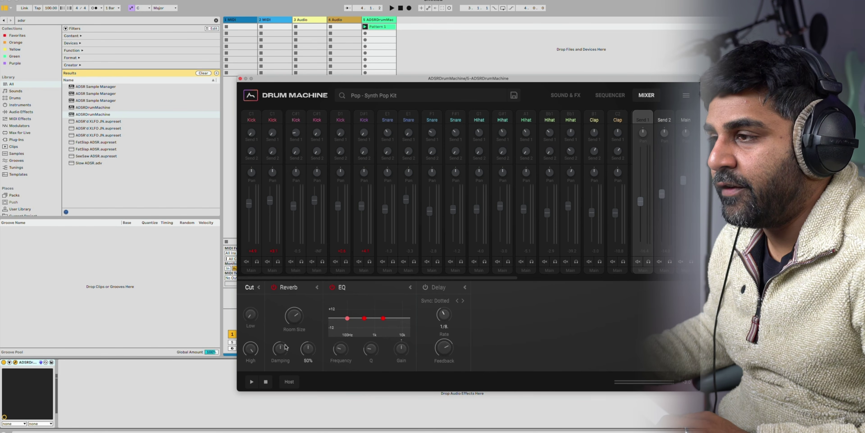
pyautogui.click(579, 100)
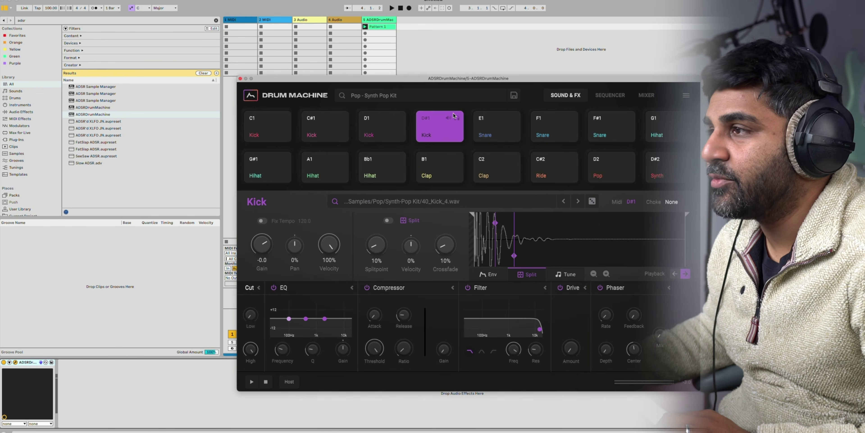